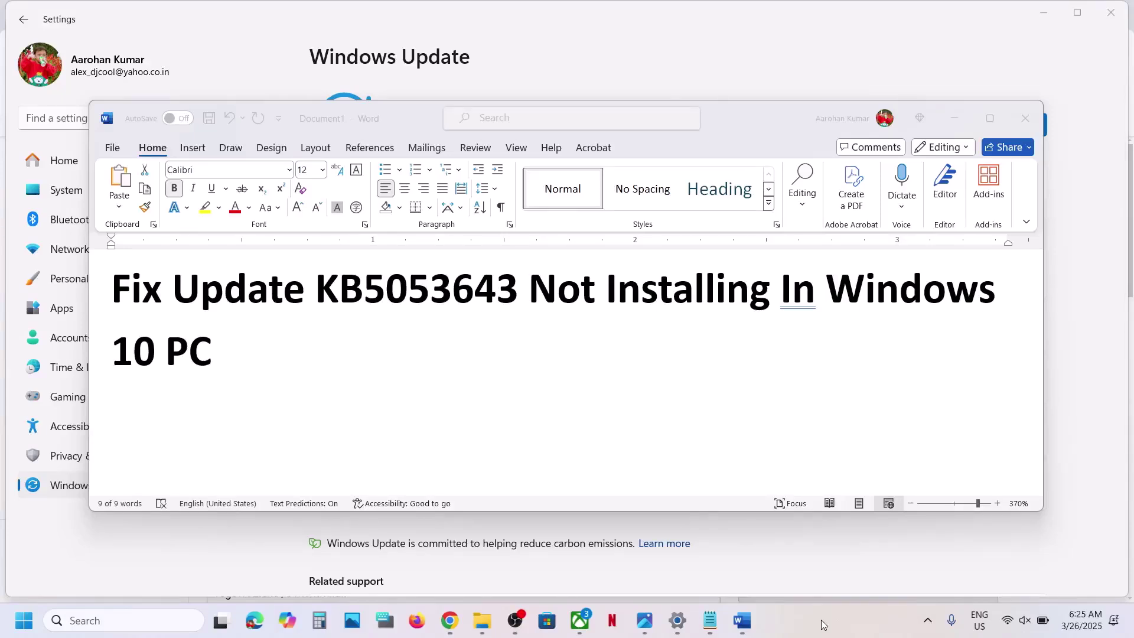
# - Highlight KB5053643 in the guide's title, then bring the Fix Update guide document forward
pyautogui.doubleClick(408, 294)
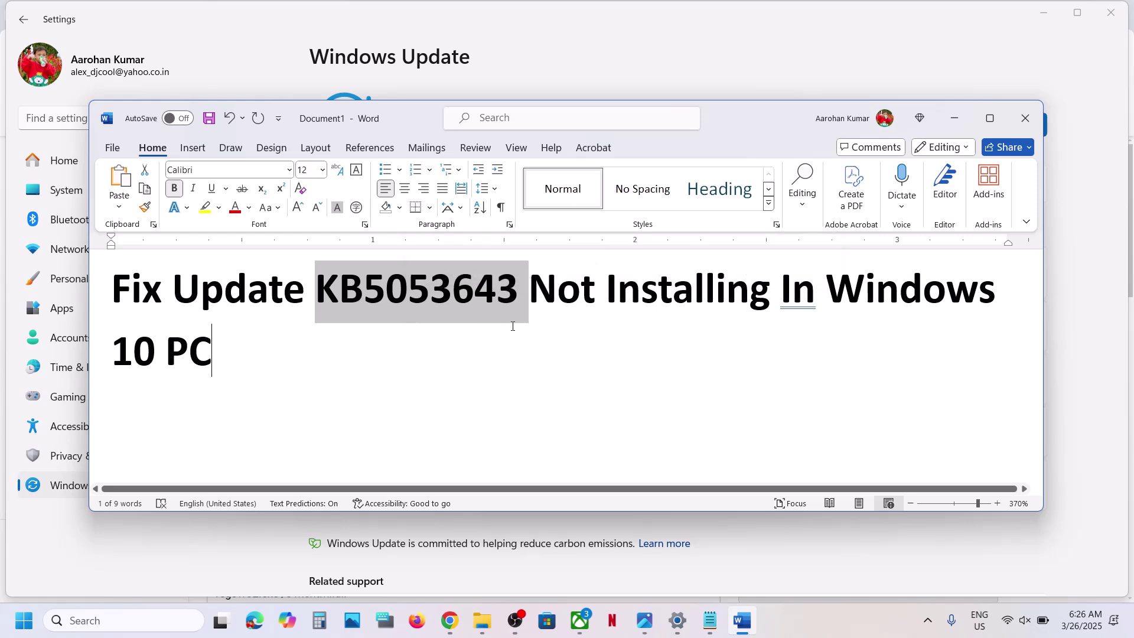
pyautogui.click(324, 336)
pyautogui.click(797, 612)
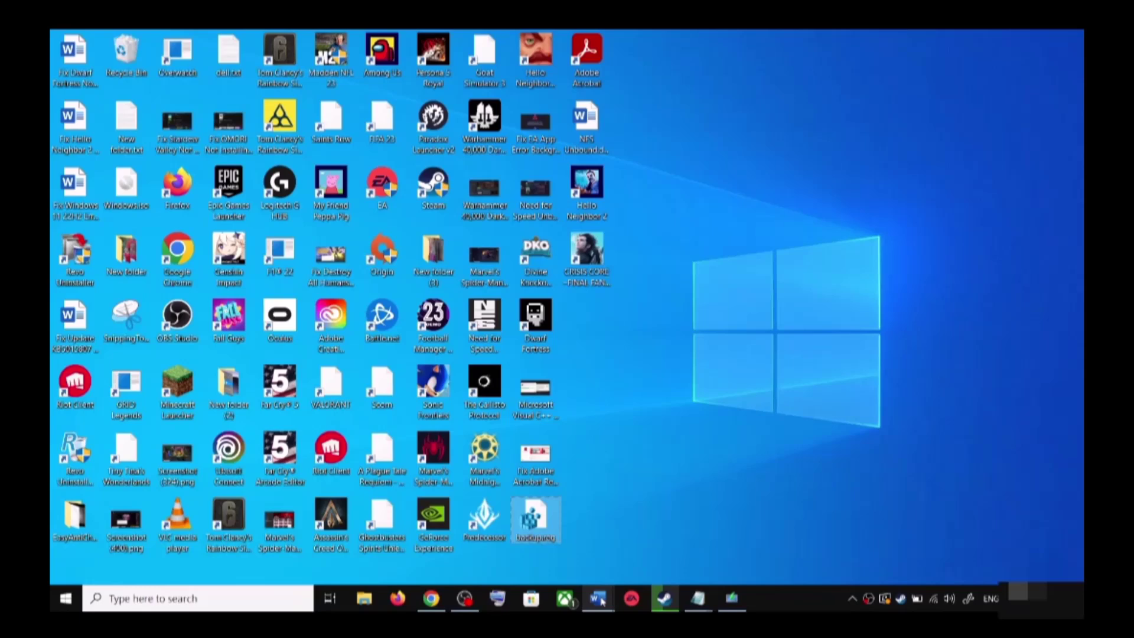
pyautogui.moveTo(597, 598)
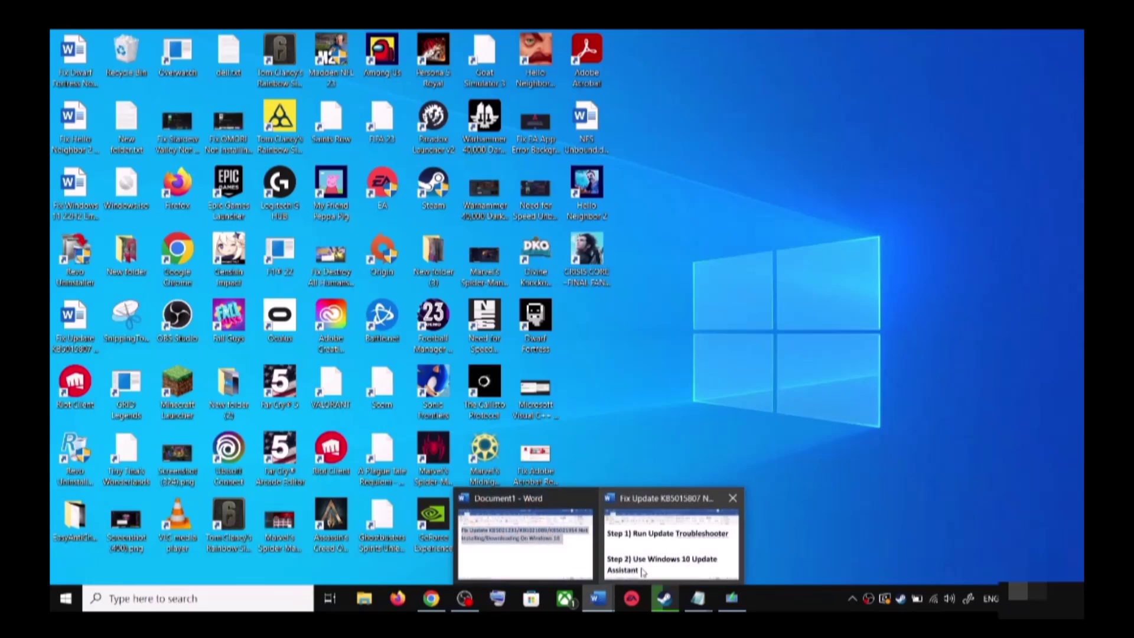
pyautogui.click(643, 571)
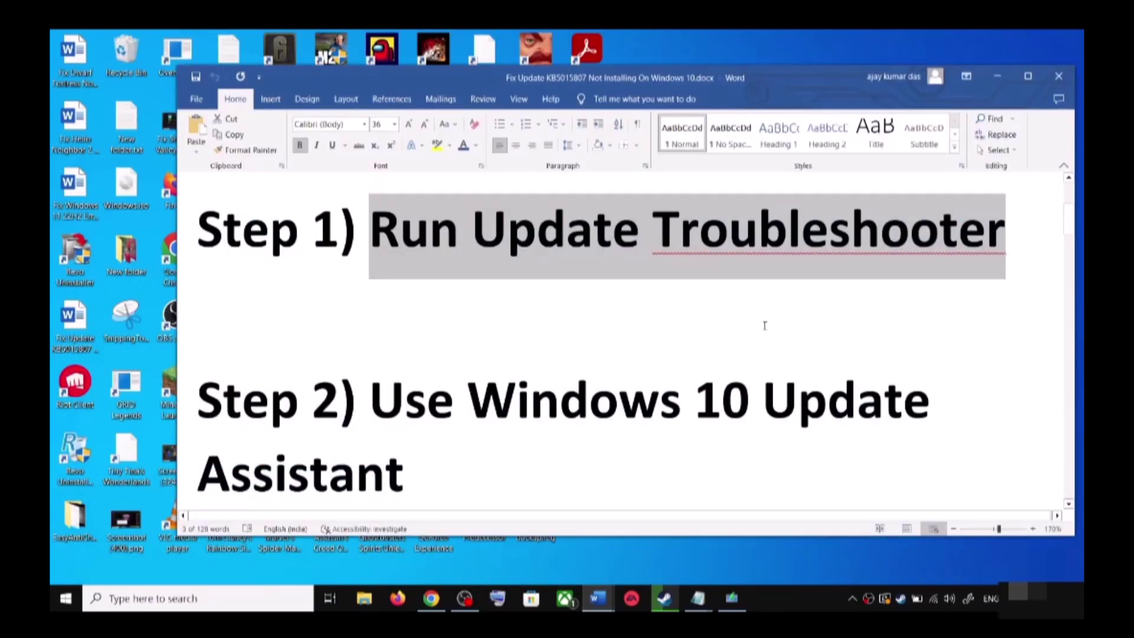
# - Run the Windows Update troubleshooter from Update & Security > Troubleshoot > Additional troubleshooters
pyautogui.press('super+i')
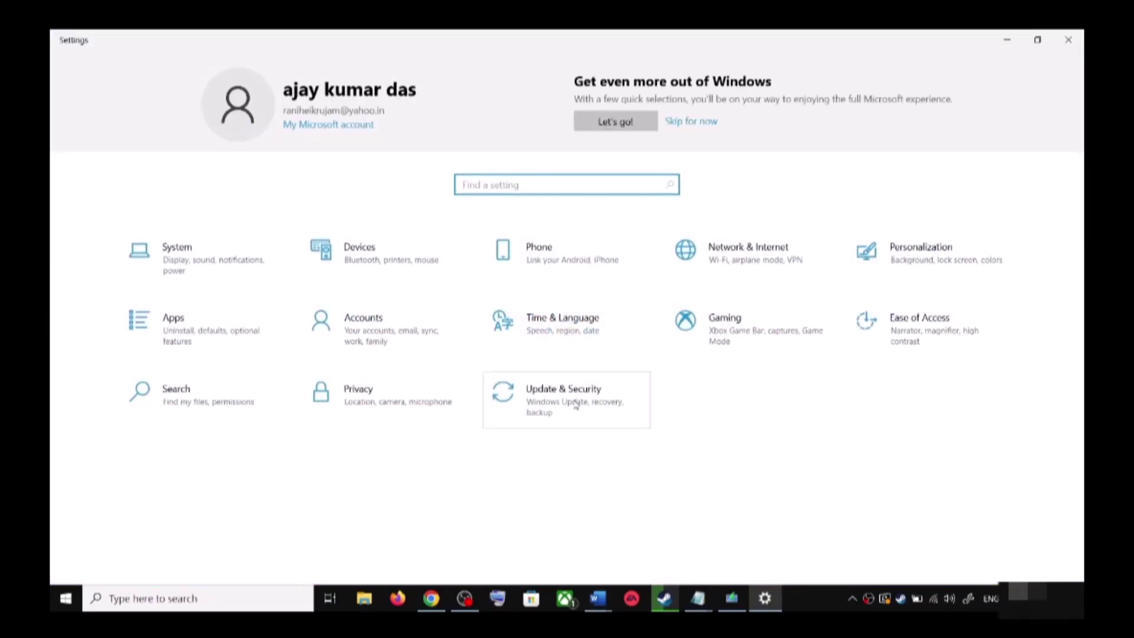
pyautogui.click(576, 405)
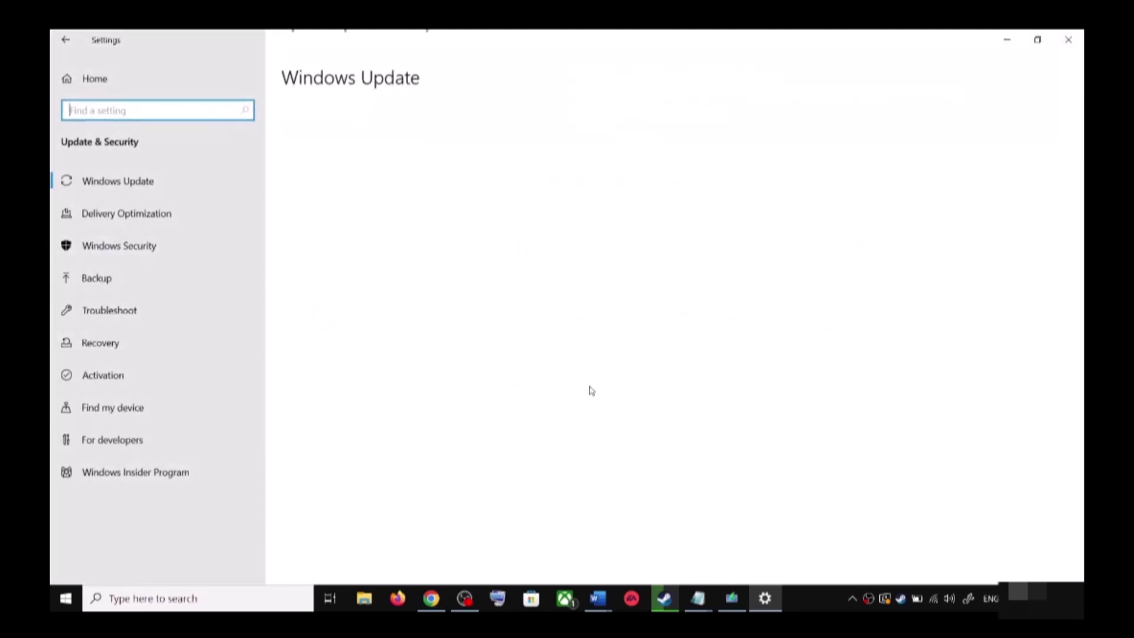
pyautogui.click(134, 314)
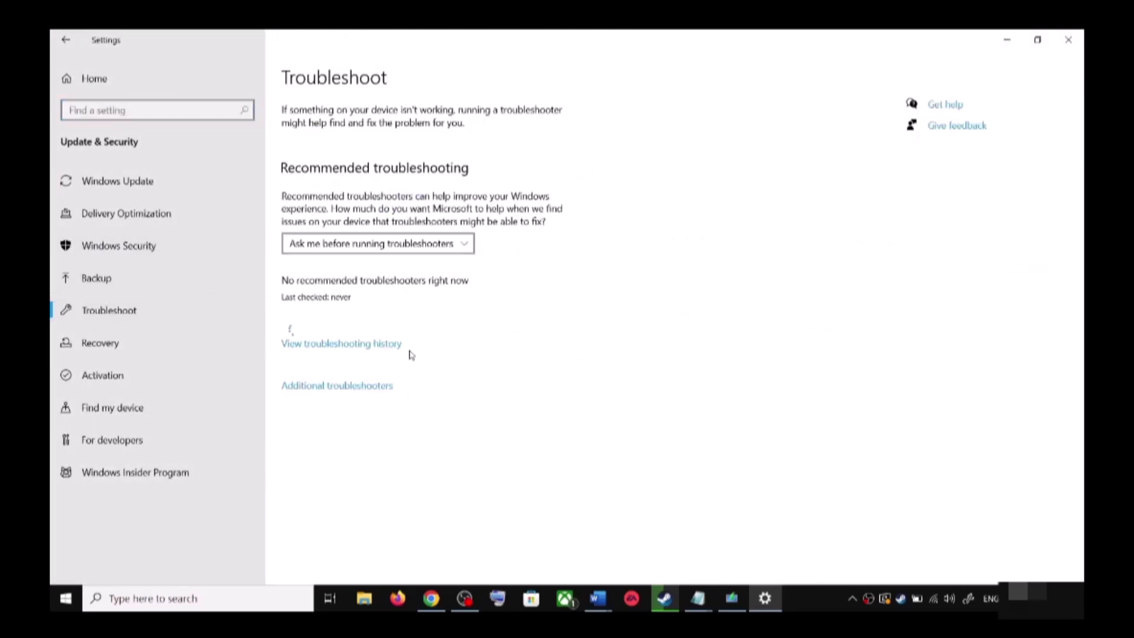
pyautogui.click(353, 388)
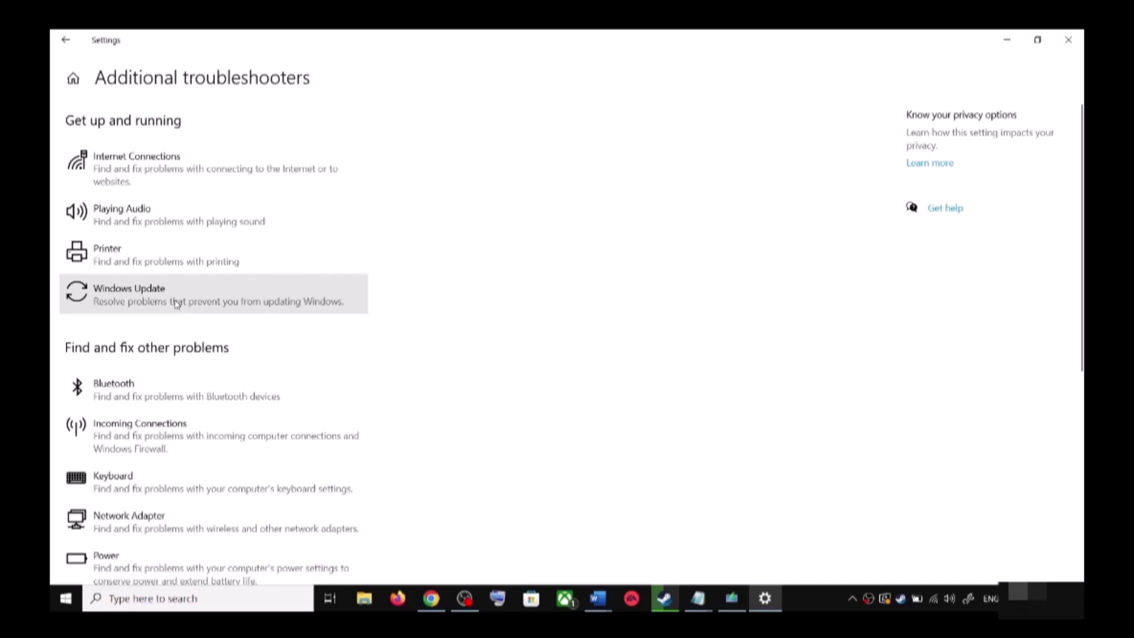
pyautogui.click(176, 304)
pyautogui.click(302, 338)
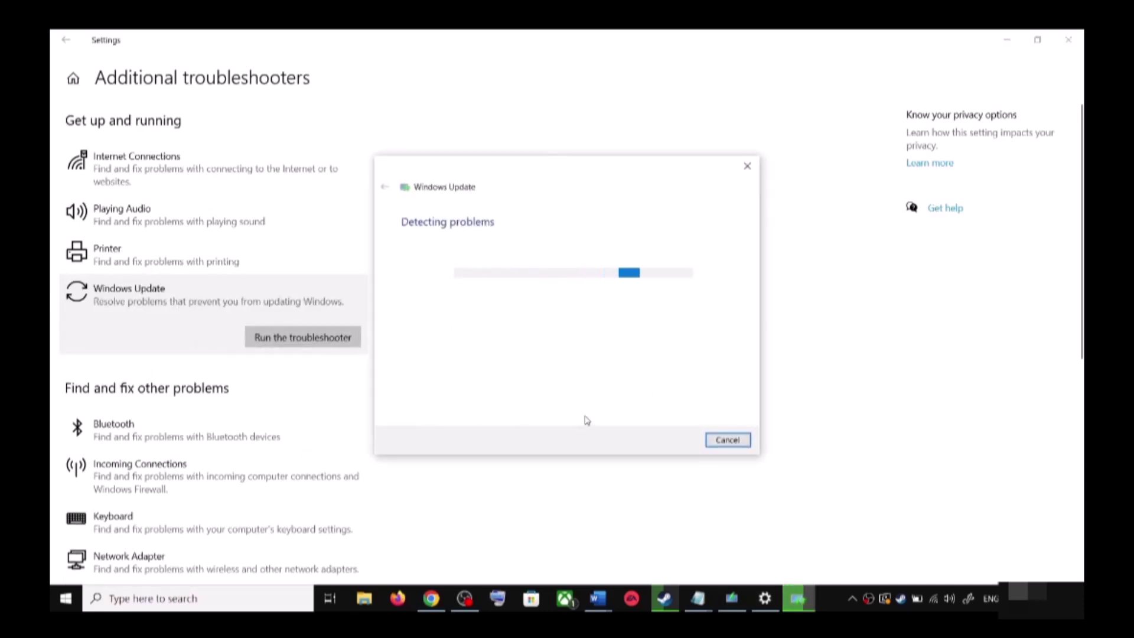
# - Check the Start menu's power options without choosing one, then return to Settings
pyautogui.click(56, 520)
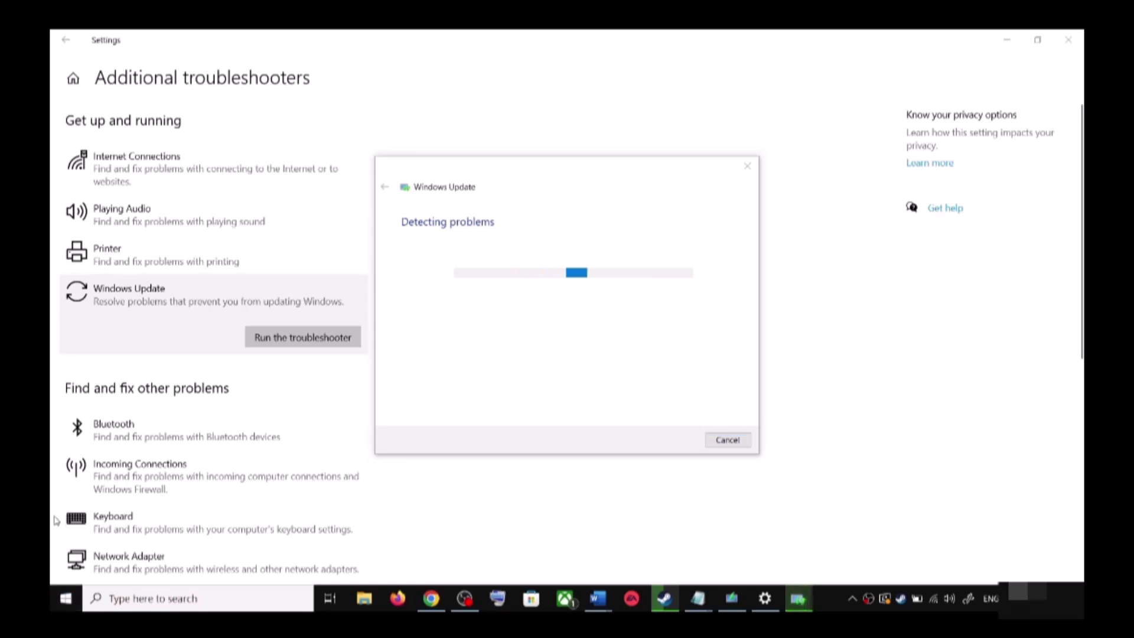
pyautogui.click(66, 598)
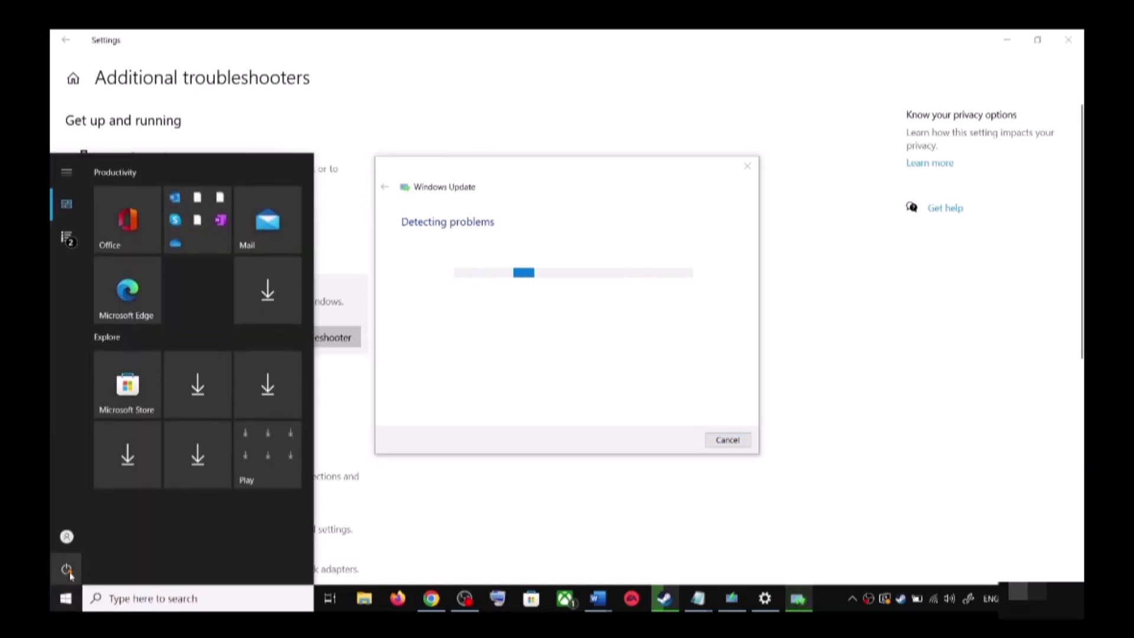
pyautogui.click(67, 571)
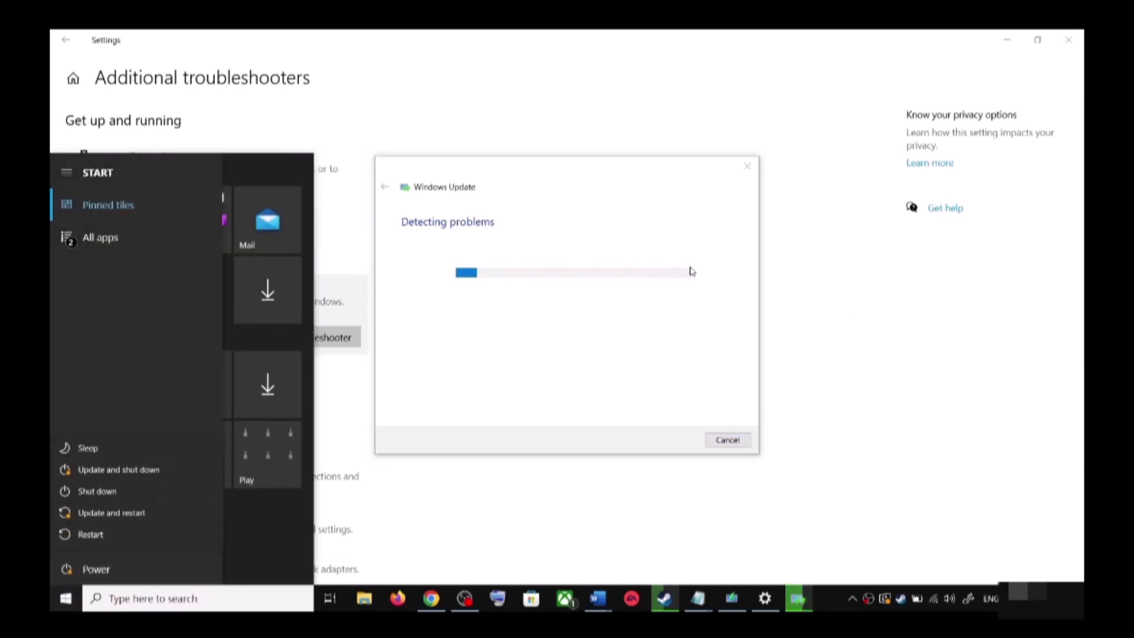
pyautogui.click(685, 239)
pyautogui.click(842, 259)
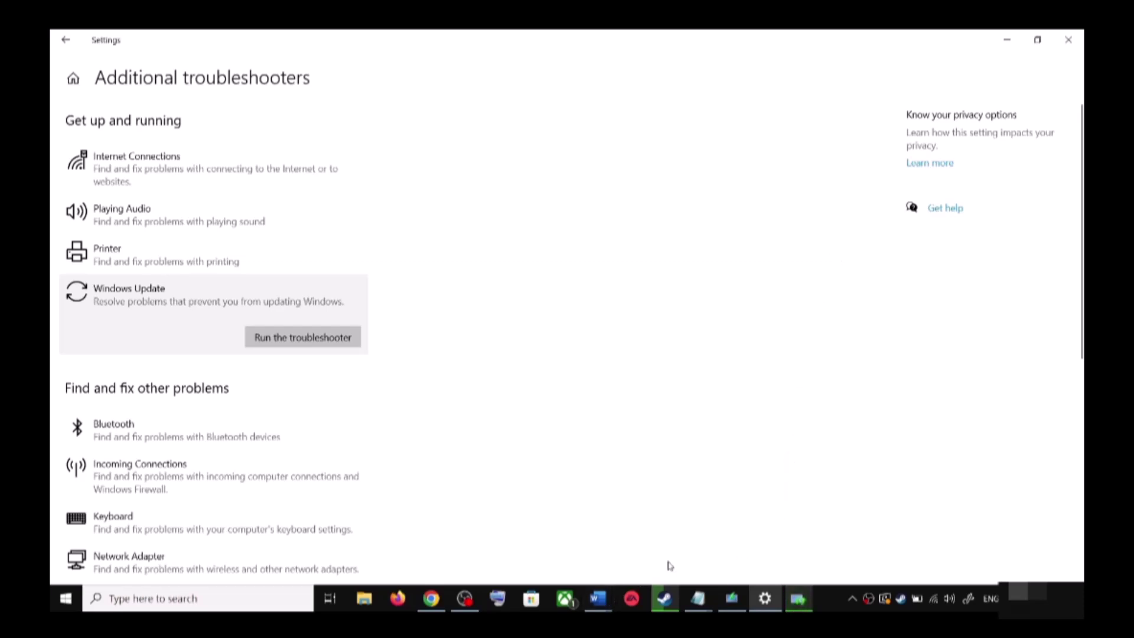
# - Select Step 2's Windows 10 download link in the Word guide and show that page in Chrome
pyautogui.moveTo(597, 599)
pyautogui.click(685, 550)
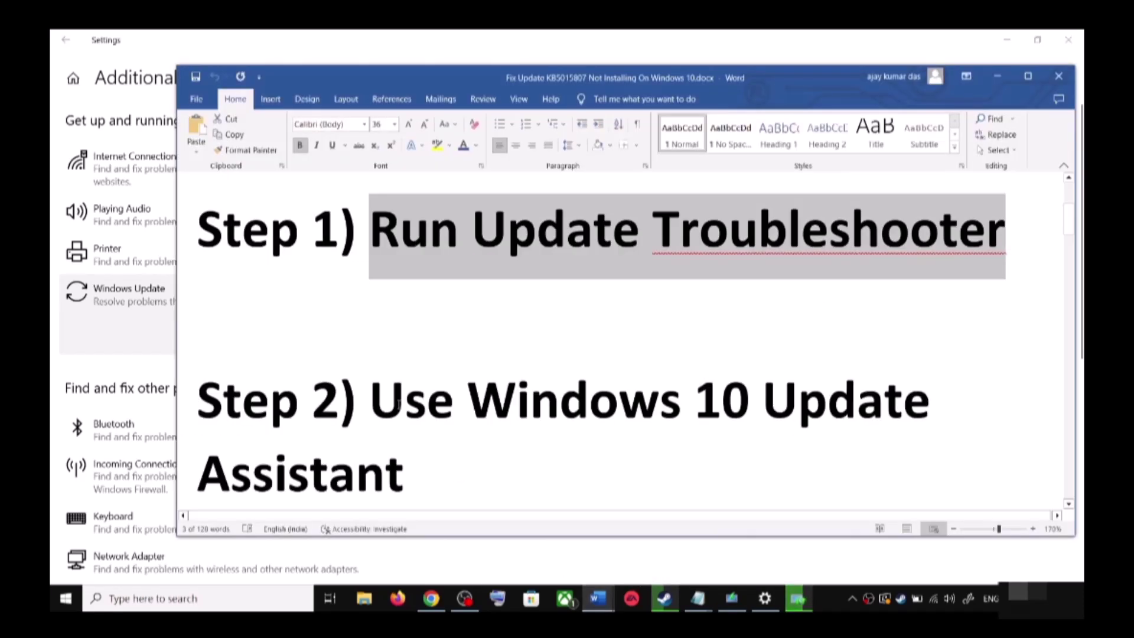
pyautogui.scroll(-1, 399, 403)
pyautogui.moveTo(369, 346); pyautogui.dragTo(425, 397)
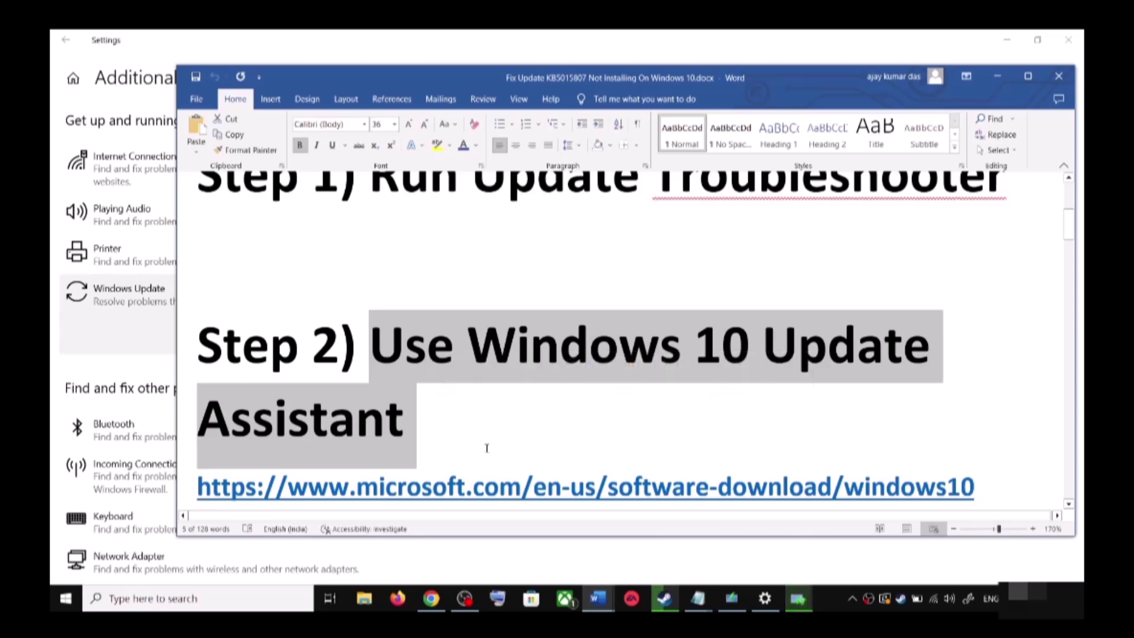
pyautogui.scroll(-1, 487, 448)
pyautogui.tripleClick(980, 433)
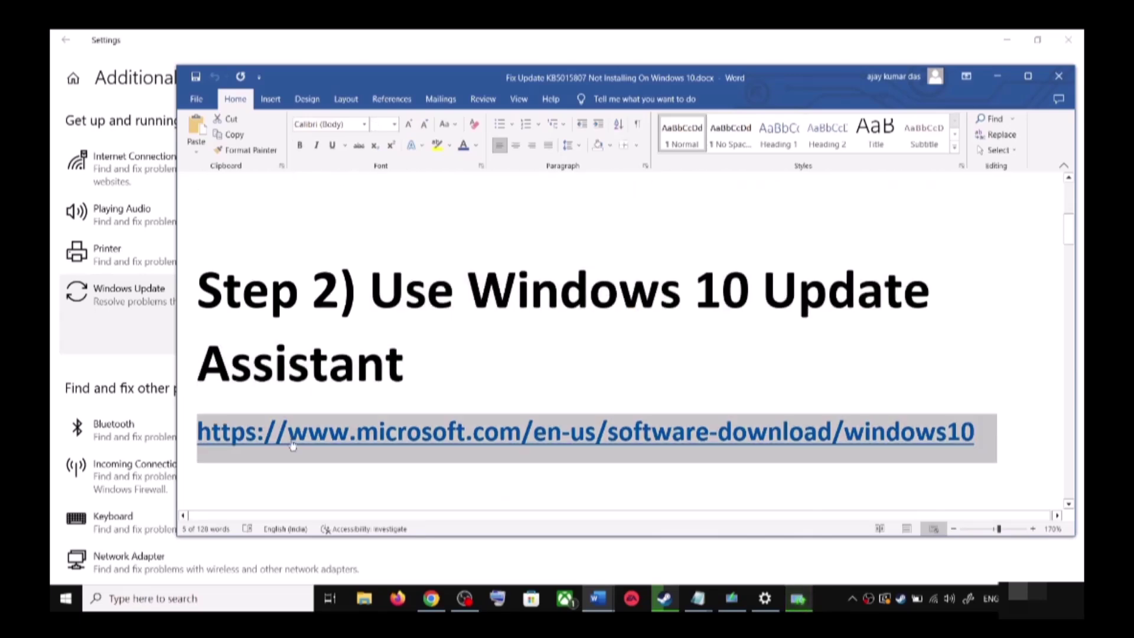
pyautogui.click(440, 604)
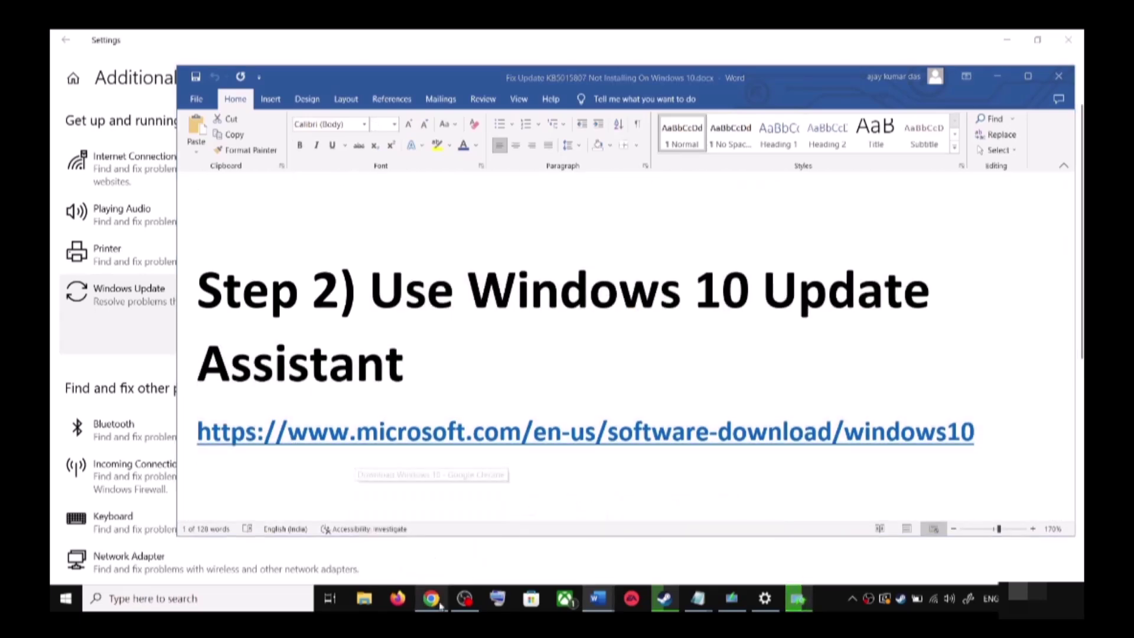
pyautogui.scroll(2, 280, 332)
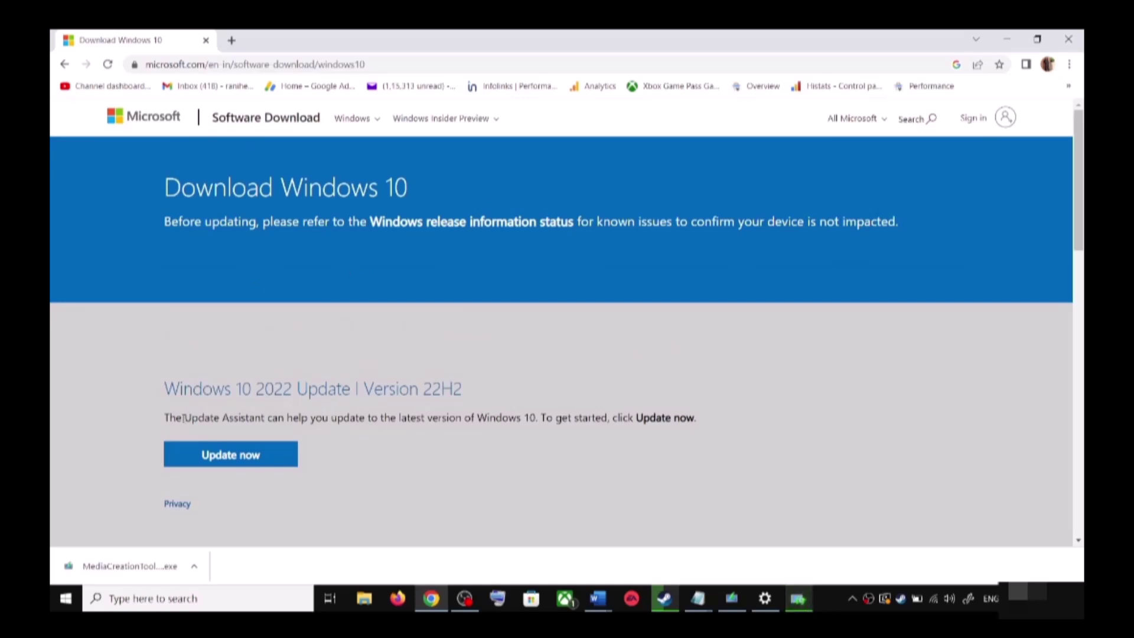
# - Download and run Windows10Upgrade.exe, then close the Update Assistant once it reports the latest version
pyautogui.moveTo(184, 417); pyautogui.dragTo(264, 418)
pyautogui.click(256, 458)
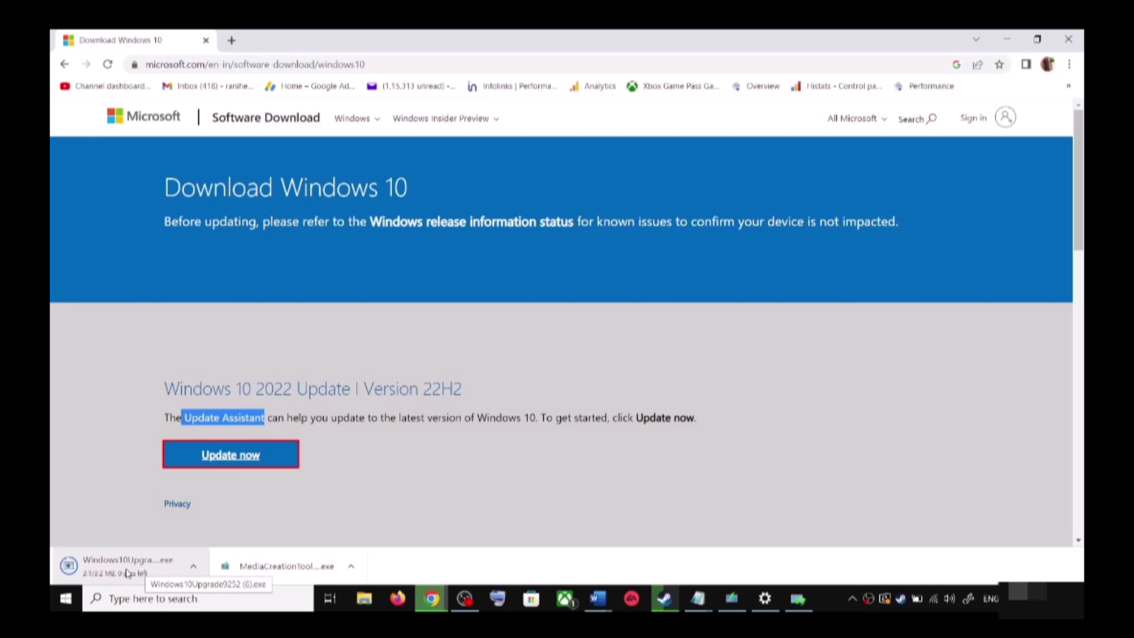
pyautogui.click(130, 567)
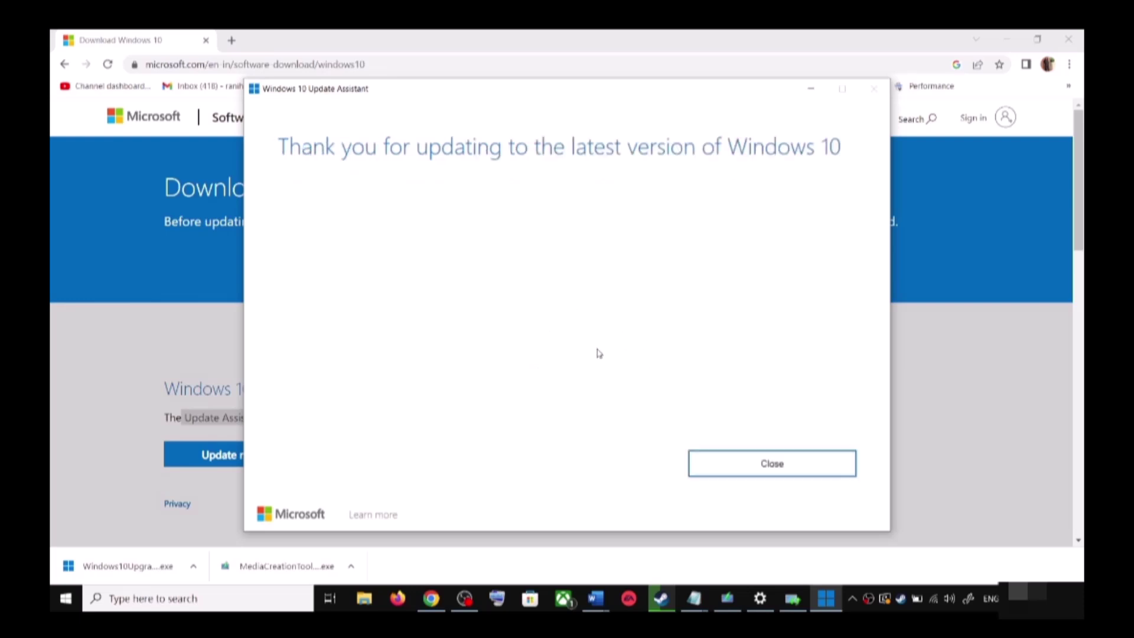
pyautogui.click(809, 456)
pyautogui.click(802, 465)
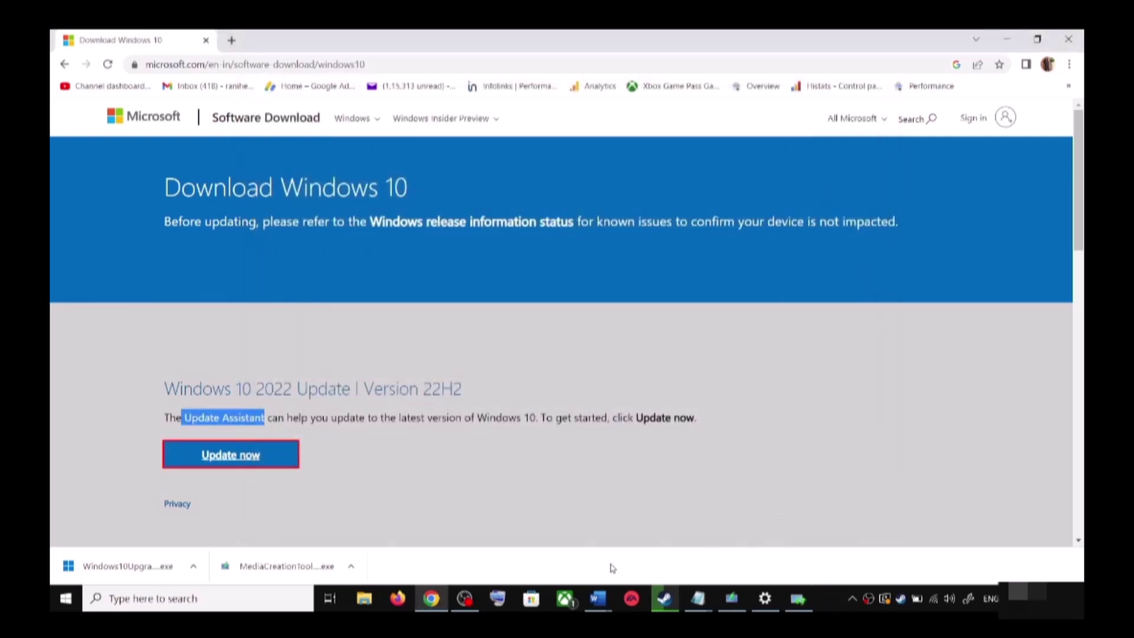
# - Copy Step 3's reset commands, from SC config trustedinstaller to net start appidsvc, in the Word guide
pyautogui.moveTo(598, 598)
pyautogui.click(688, 526)
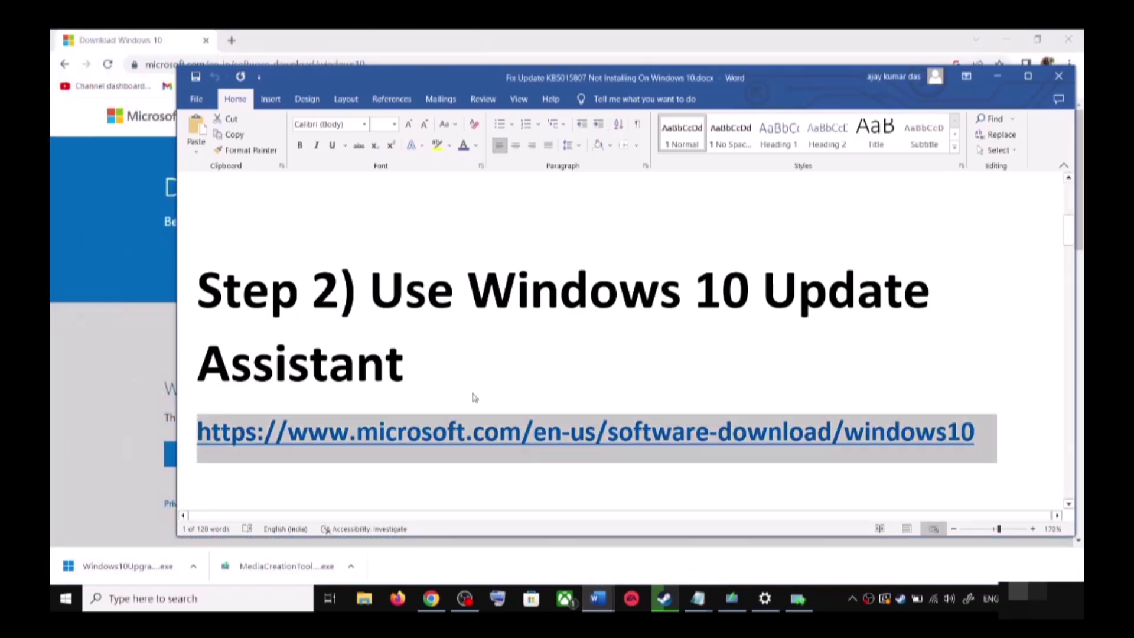
pyautogui.scroll(-4, 473, 397)
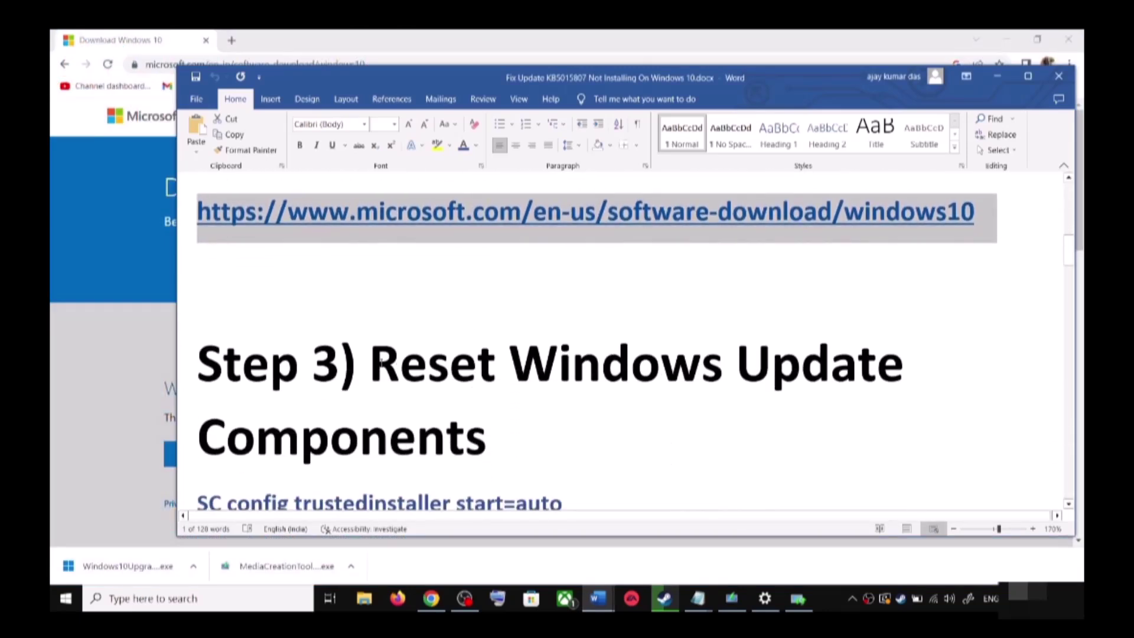
pyautogui.moveTo(371, 363); pyautogui.dragTo(488, 440)
pyautogui.scroll(-2, 276, 416)
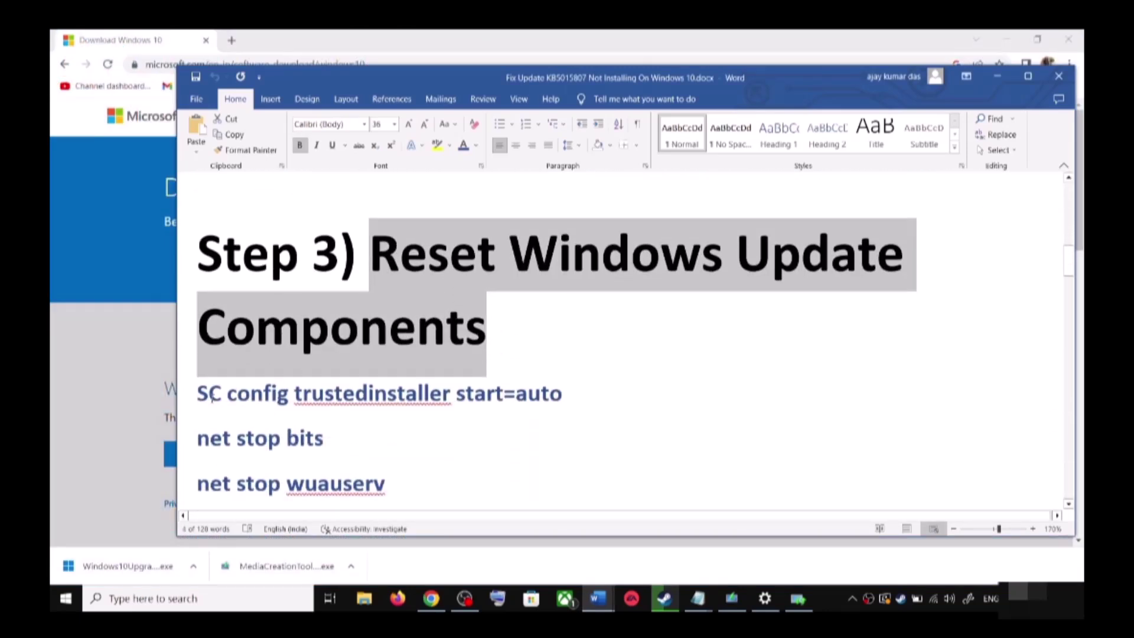
pyautogui.moveTo(211, 394); pyautogui.dragTo(385, 479)
pyautogui.scroll(-2, 323, 335)
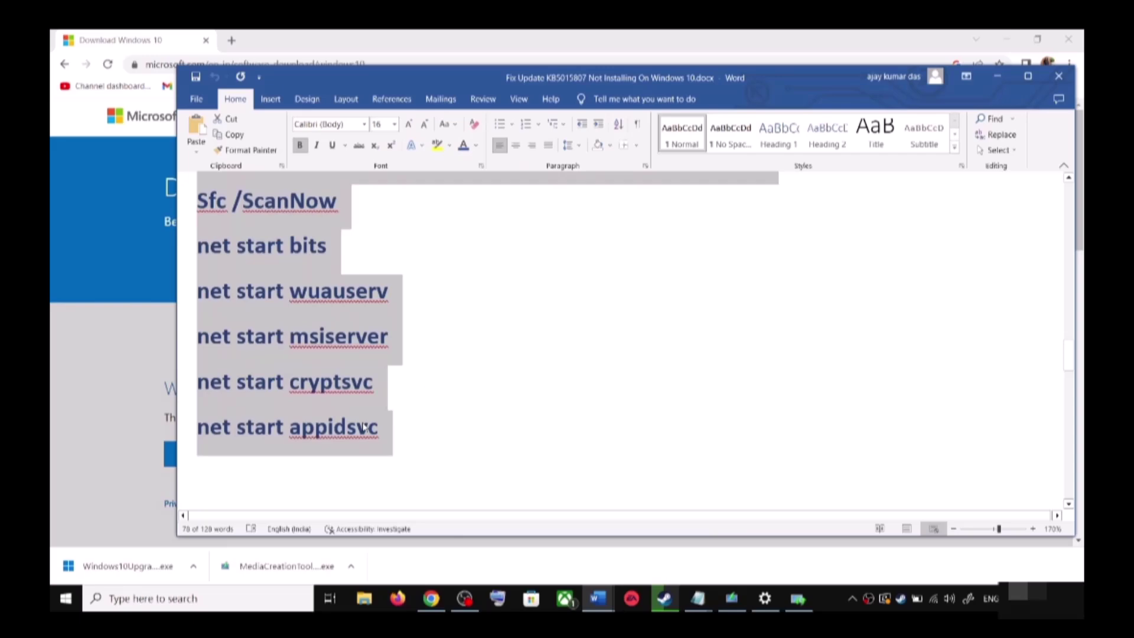
pyautogui.rightClick(324, 335)
pyautogui.click(348, 380)
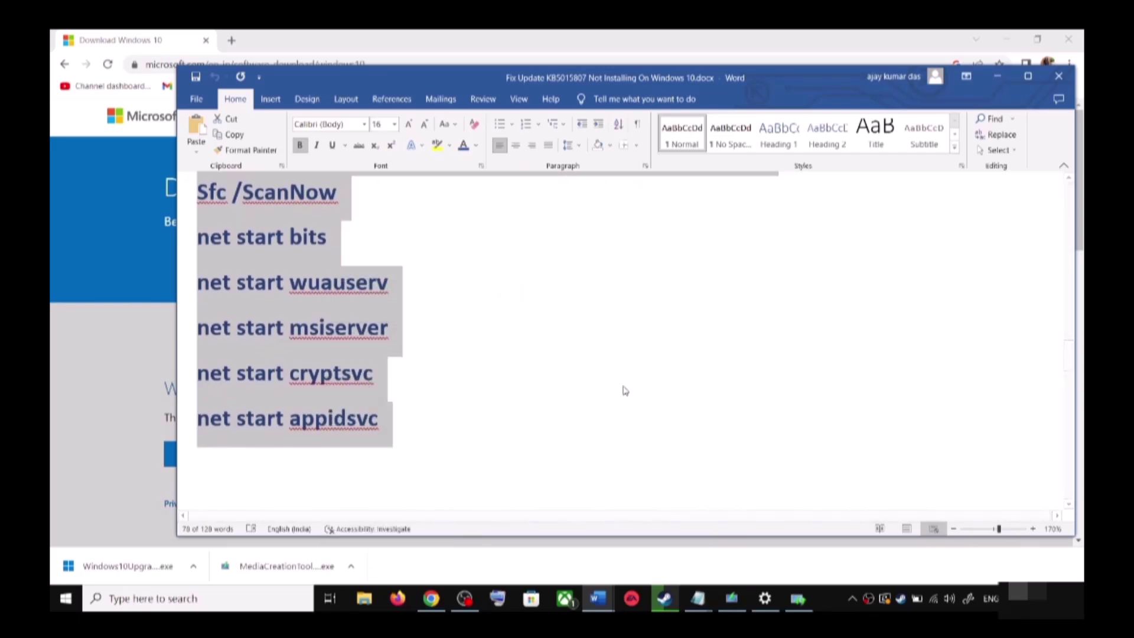
# - Open Notepad through search, paste the reset commands, and choose File > Save As
pyautogui.click(248, 599)
pyautogui.write('cote')
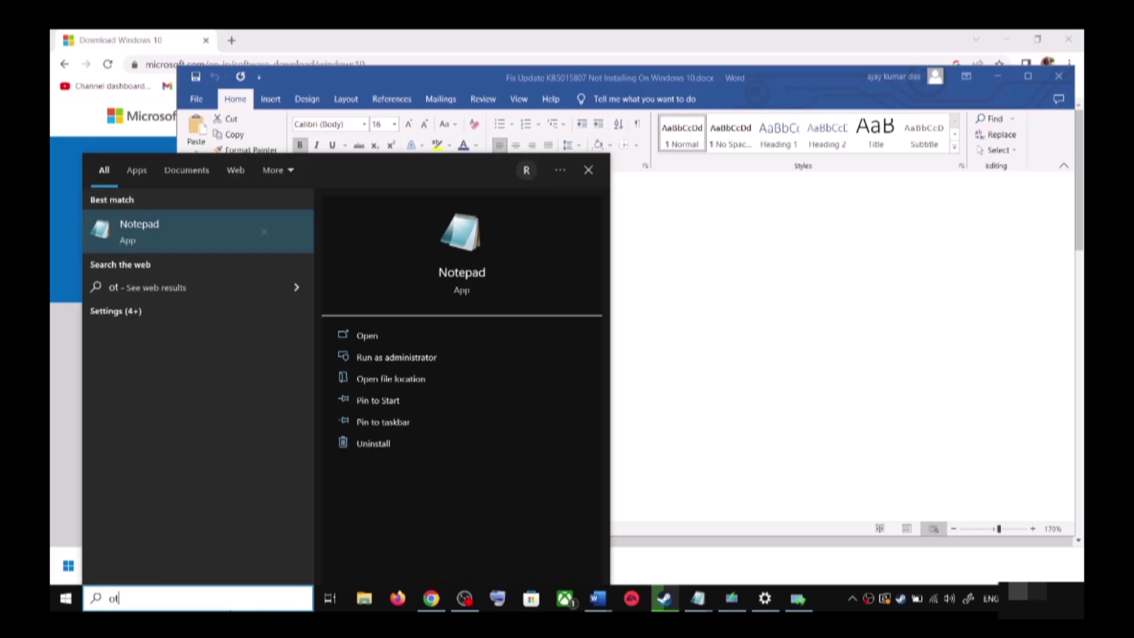
pyautogui.press('Return')
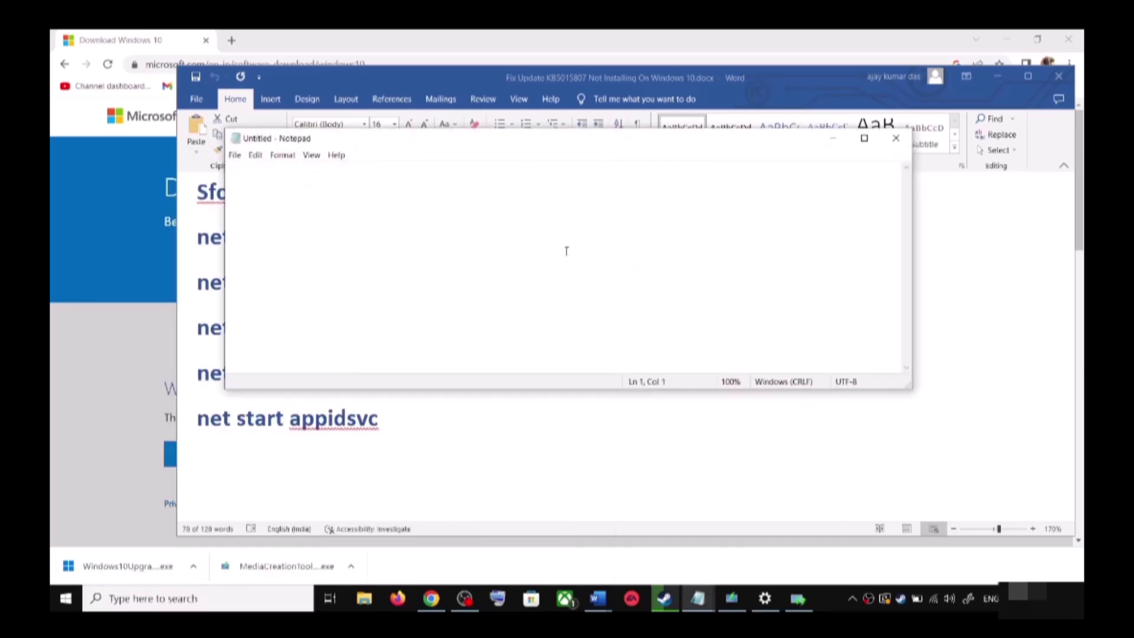
pyautogui.hotkey('ctrl', 'v')
pyautogui.scroll(3, 366, 276)
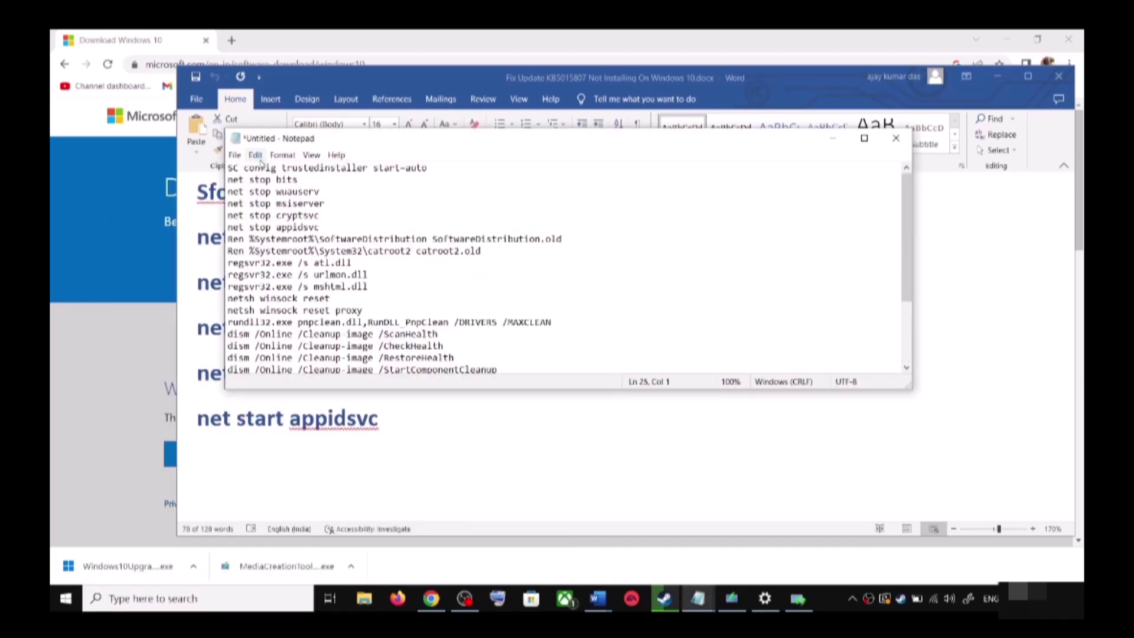
pyautogui.click(234, 155)
pyautogui.click(260, 220)
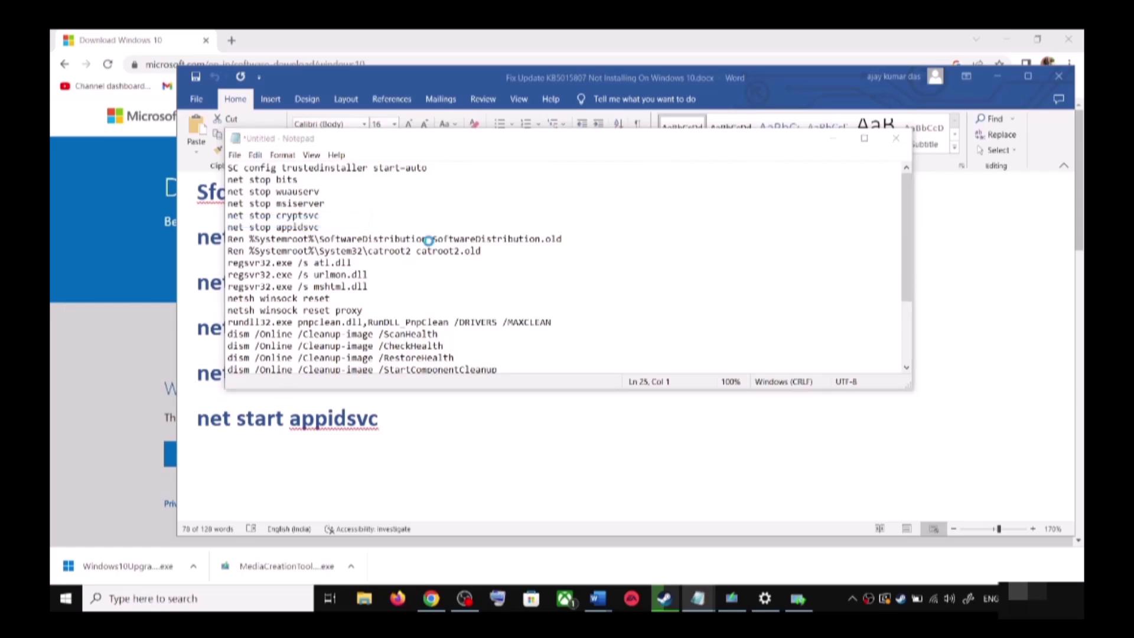
# - Save the script to the Desktop as Wufix.bat with type All Files (*.*), then show the desktop
pyautogui.click(289, 281)
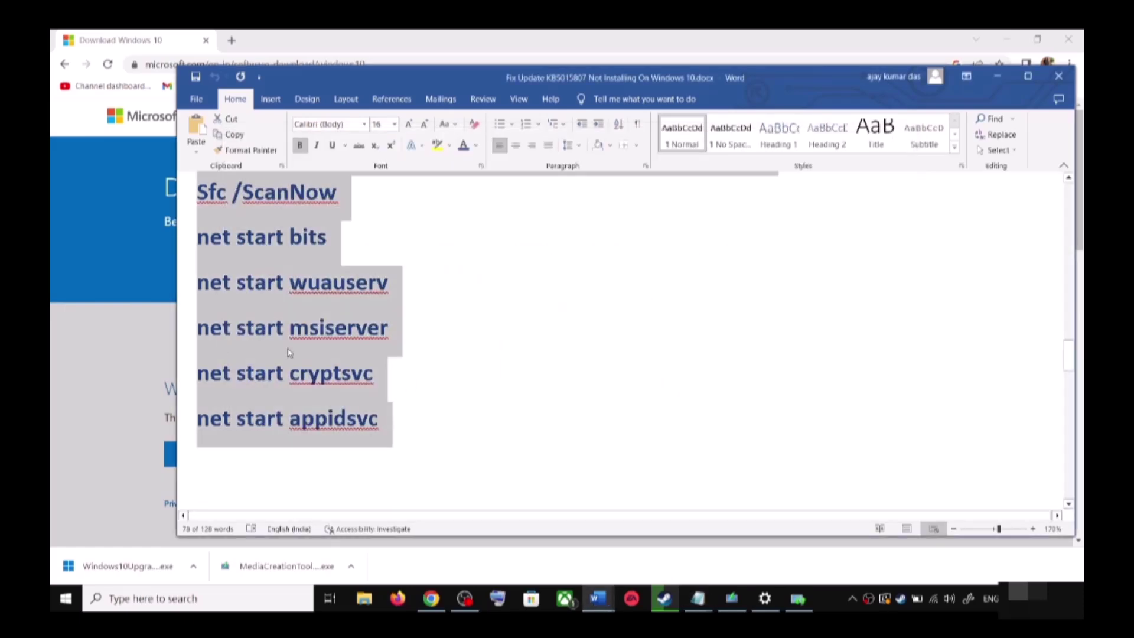
pyautogui.scroll(-5, 339, 370)
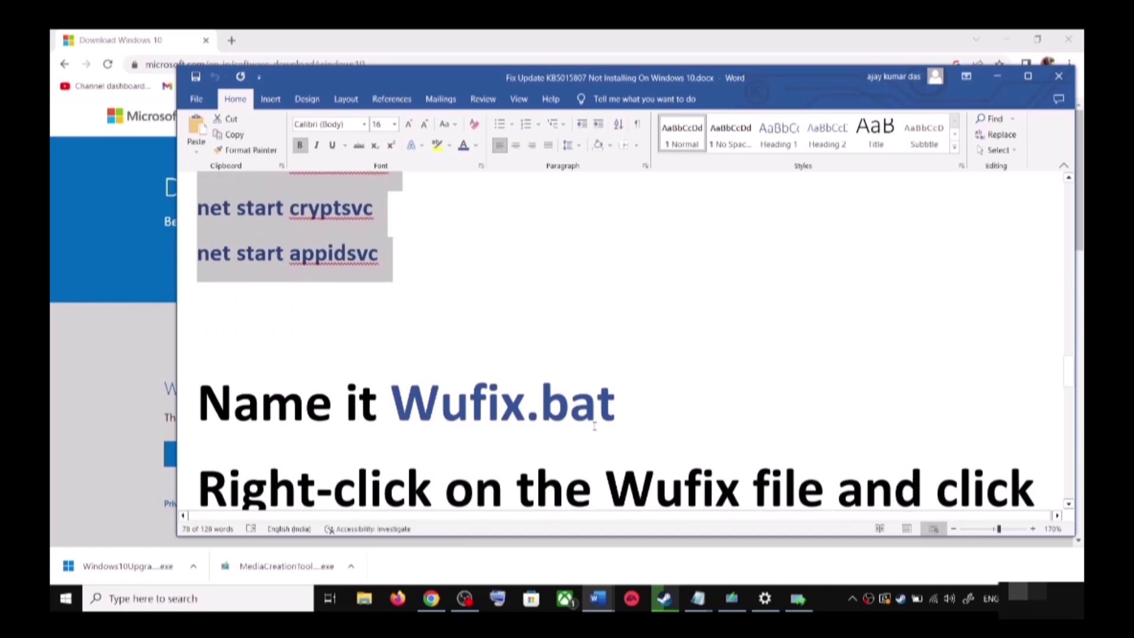
pyautogui.moveTo(616, 404); pyautogui.dragTo(391, 403)
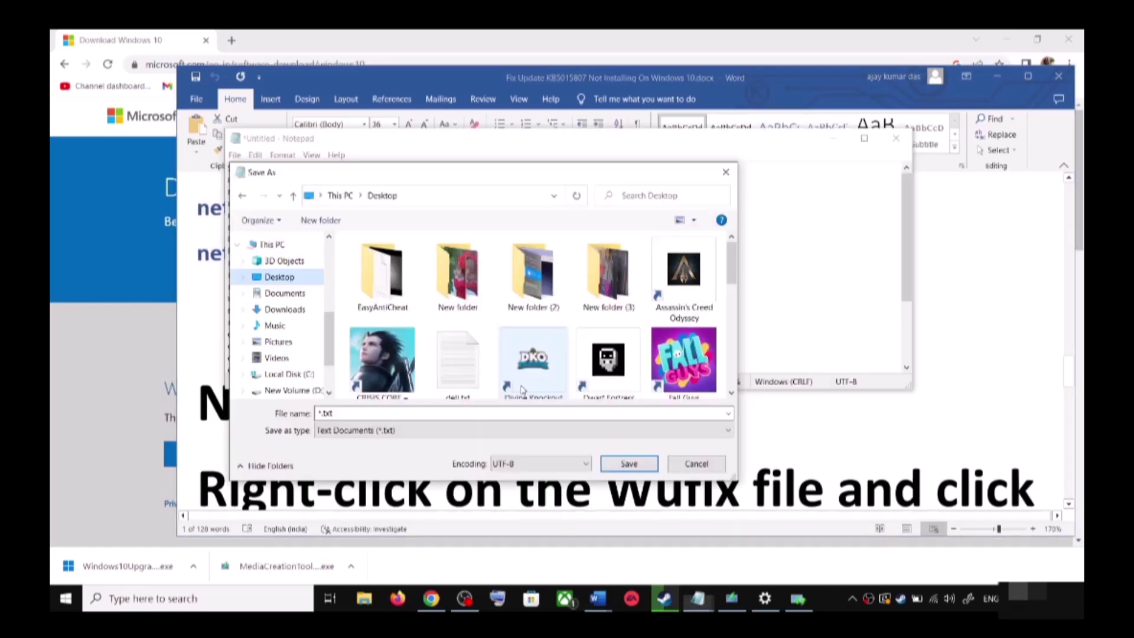
pyautogui.click(422, 412)
pyautogui.hotkey('ctrl', 'a')
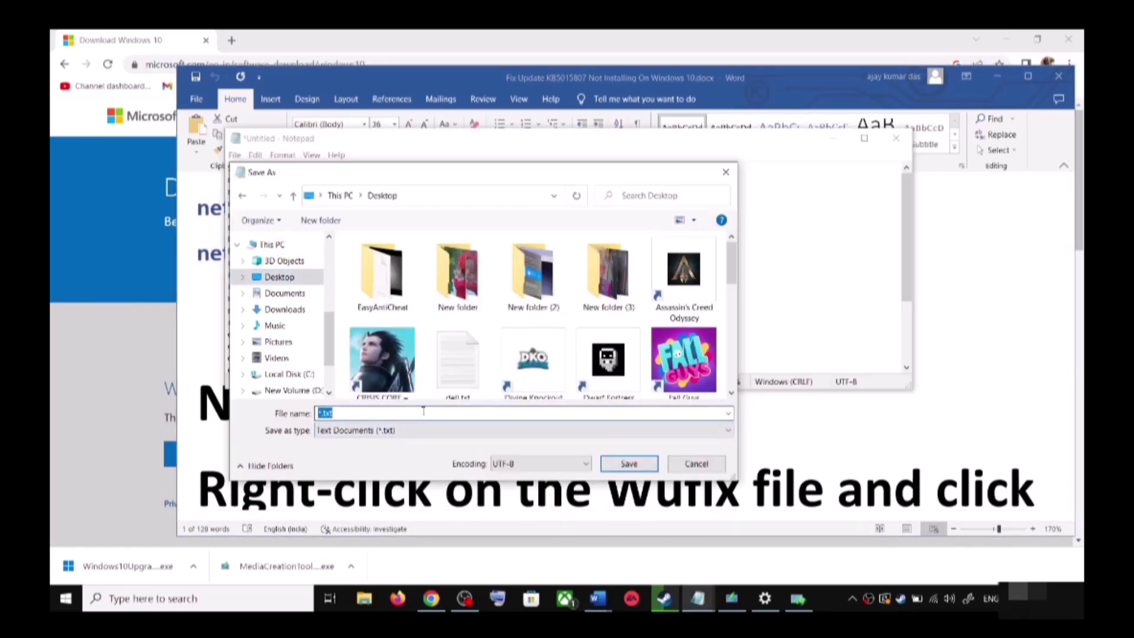
pyautogui.hotkey('ctrl', 'v')
pyautogui.click(354, 437)
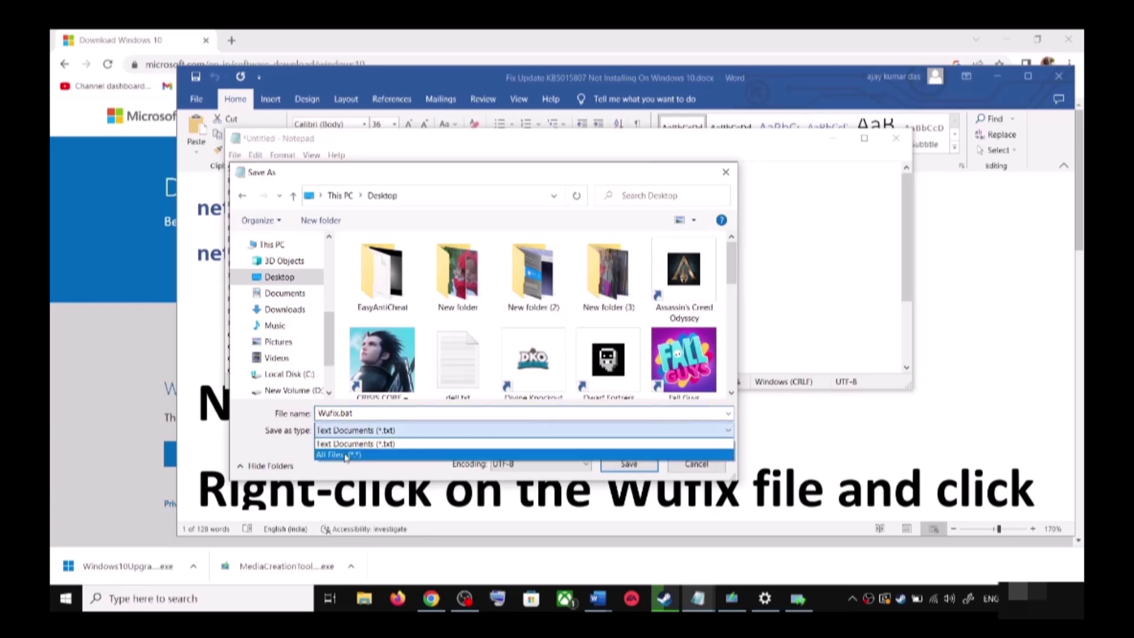
pyautogui.click(372, 456)
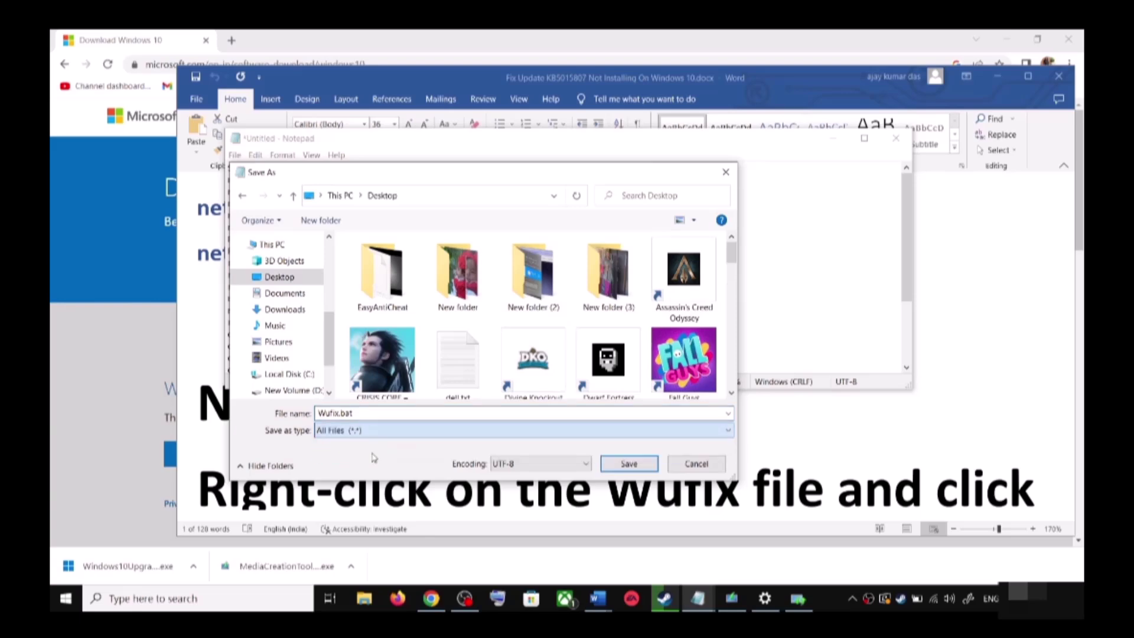
pyautogui.click(637, 464)
pyautogui.press('super+d')
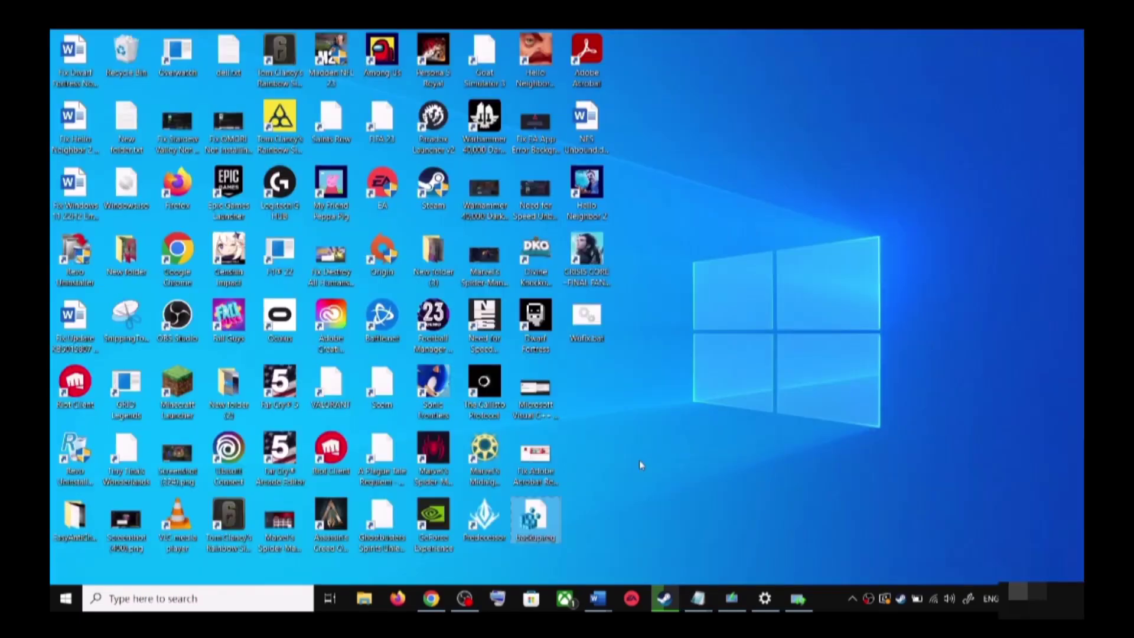
# - Run Wufix.bat as administrator and move the Command Prompt window aside while it runs
pyautogui.click(594, 324)
pyautogui.rightClick(592, 319)
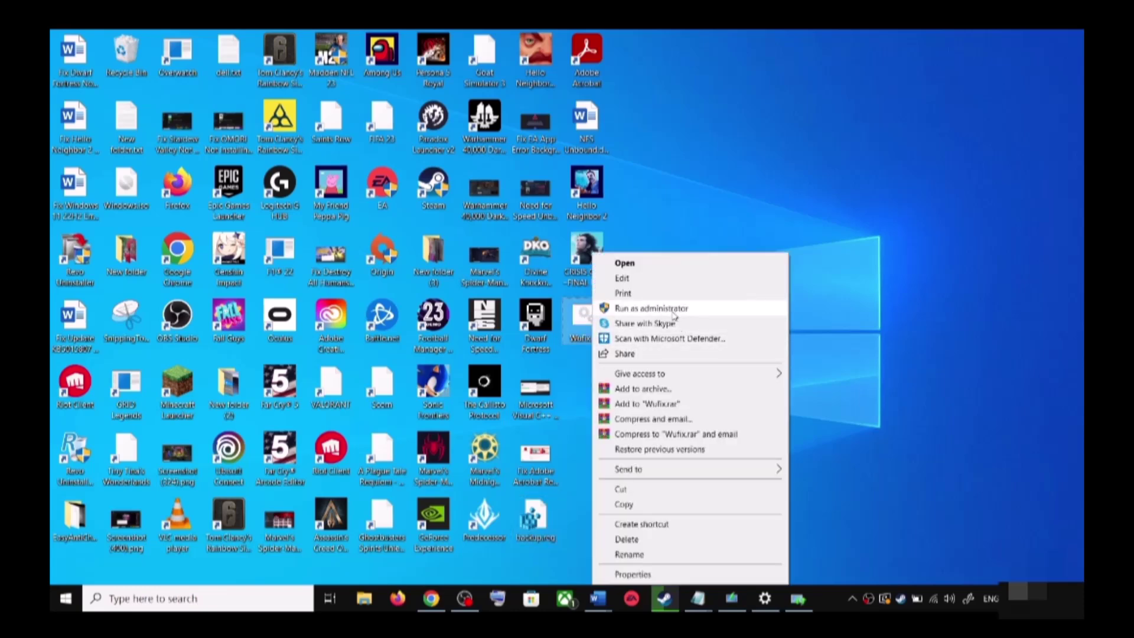
pyautogui.click(606, 321)
pyautogui.rightClick(586, 329)
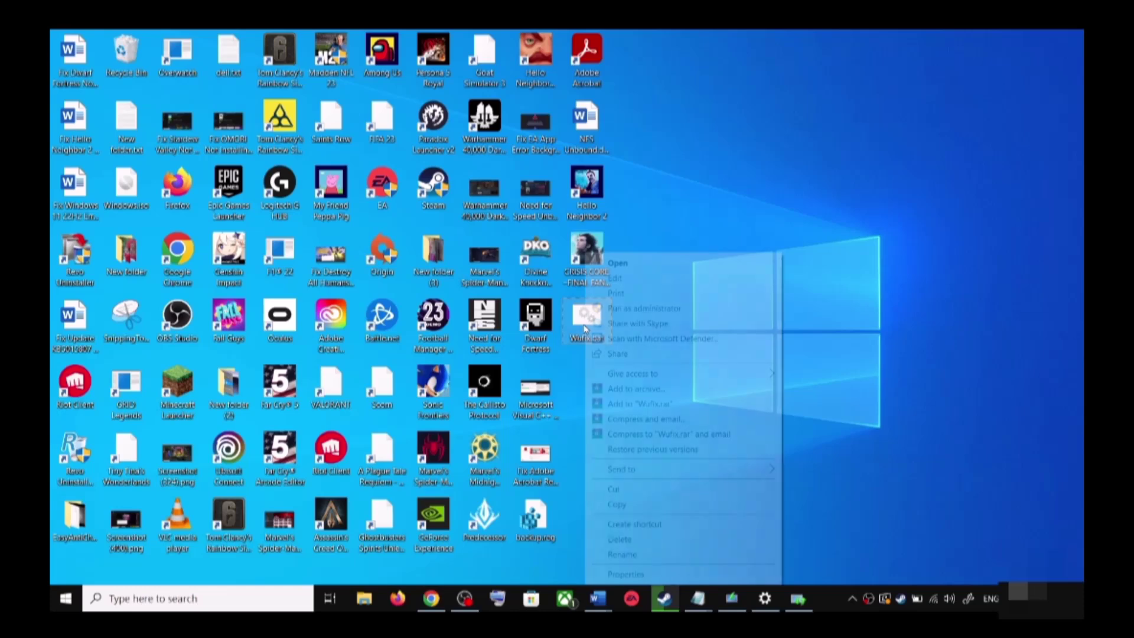
pyautogui.click(654, 313)
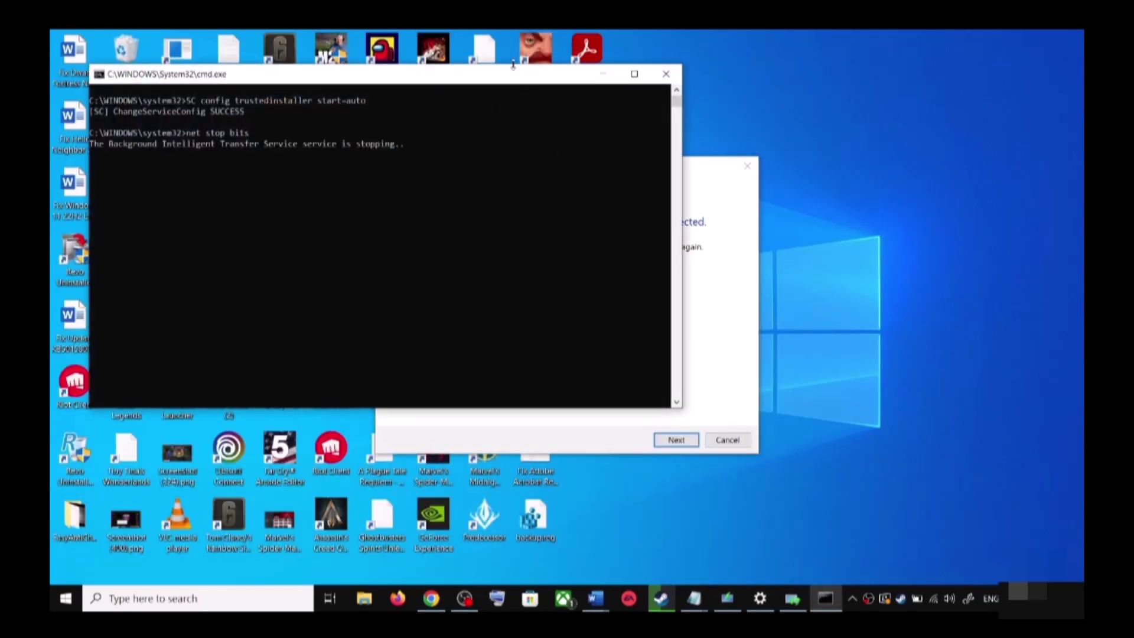
pyautogui.moveTo(518, 77); pyautogui.dragTo(636, 173)
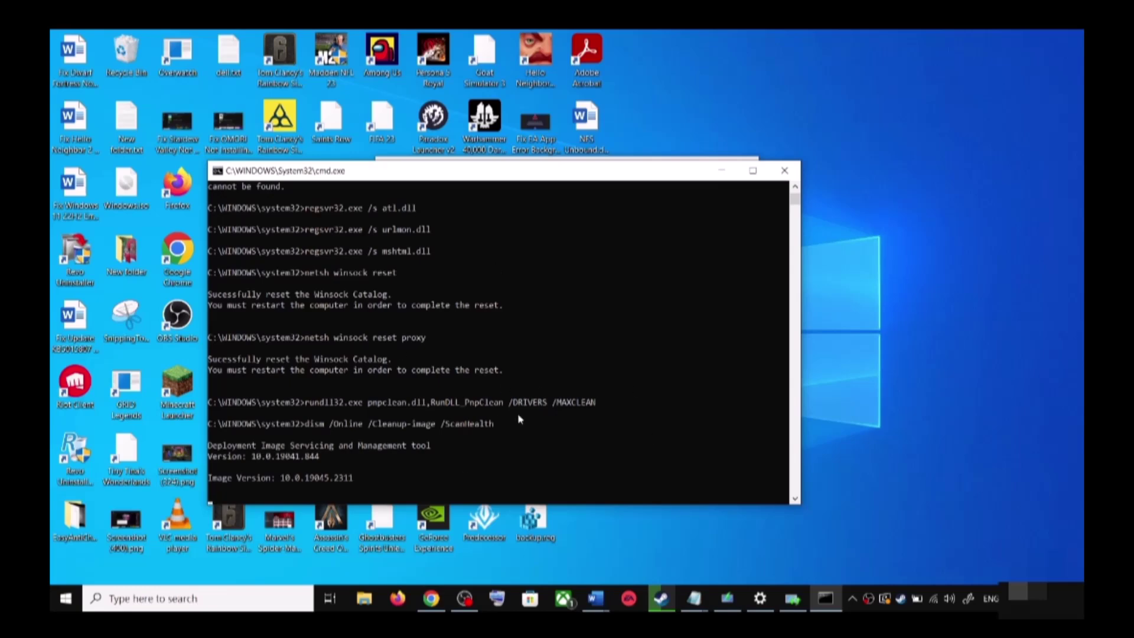
# - Look at the Start menu power choices without restarting, then close the Settings window
pyautogui.click(65, 598)
pyautogui.click(74, 573)
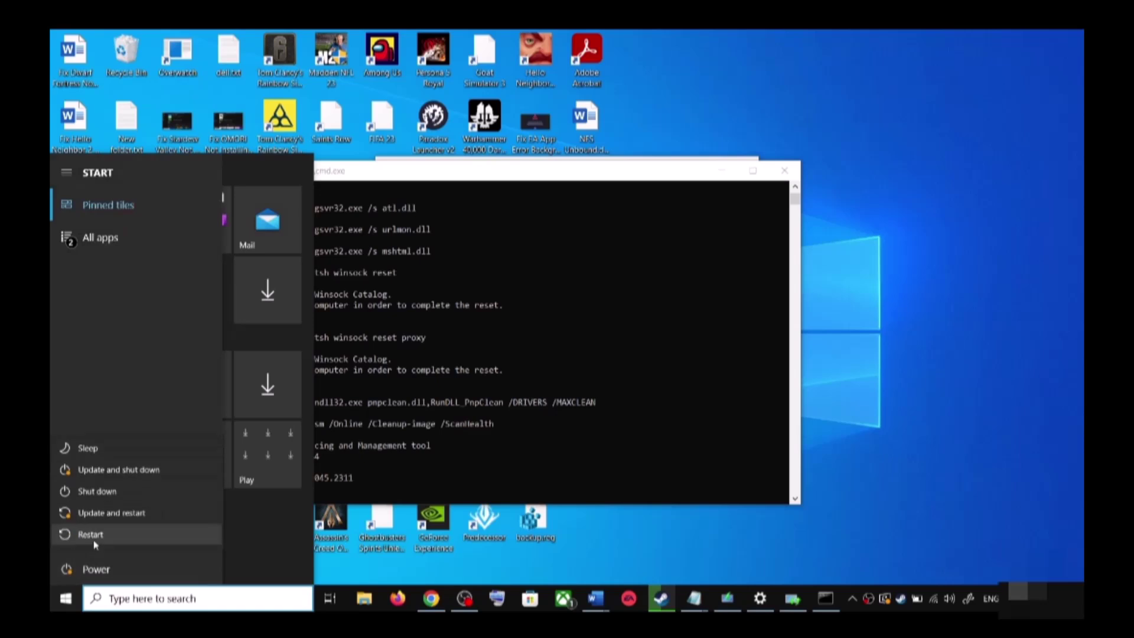
pyautogui.click(934, 350)
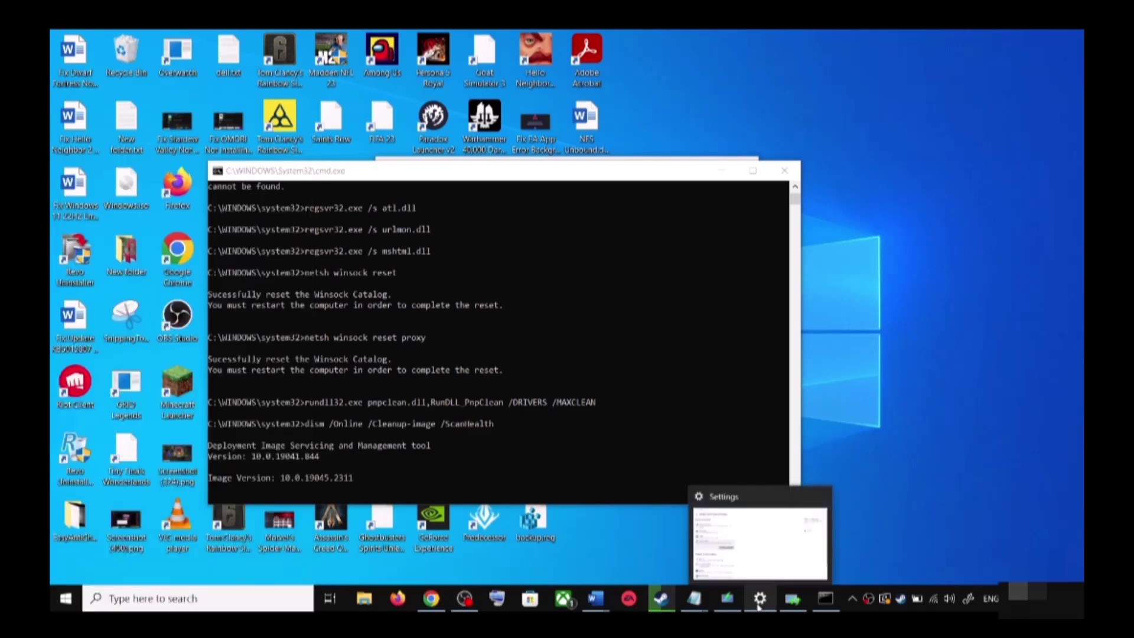
pyautogui.rightClick(759, 599)
pyautogui.click(736, 570)
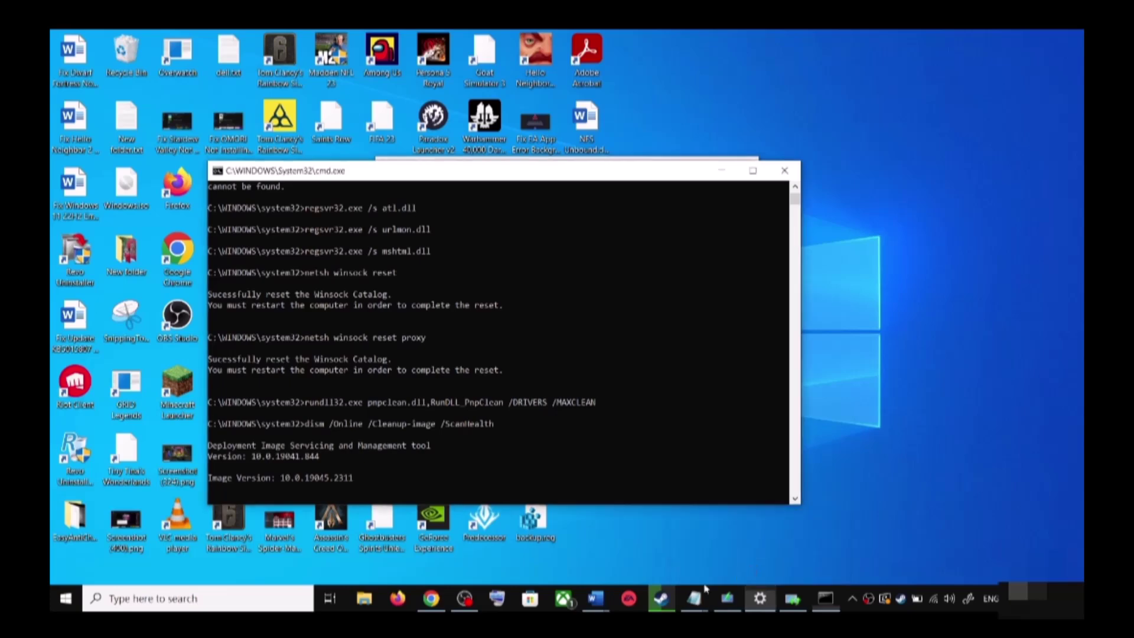
# - Highlight Step 4's Use Media Creation Tool in the guide and scroll Chrome to the installation-media section
pyautogui.moveTo(598, 599)
pyautogui.click(664, 535)
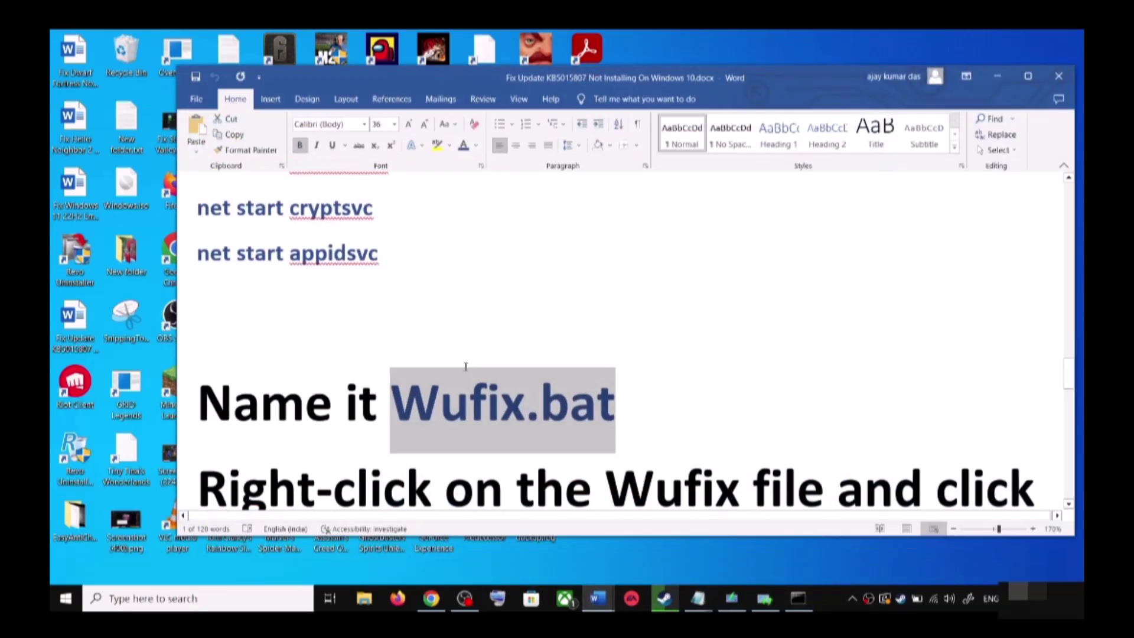
pyautogui.scroll(-5, 567, 386)
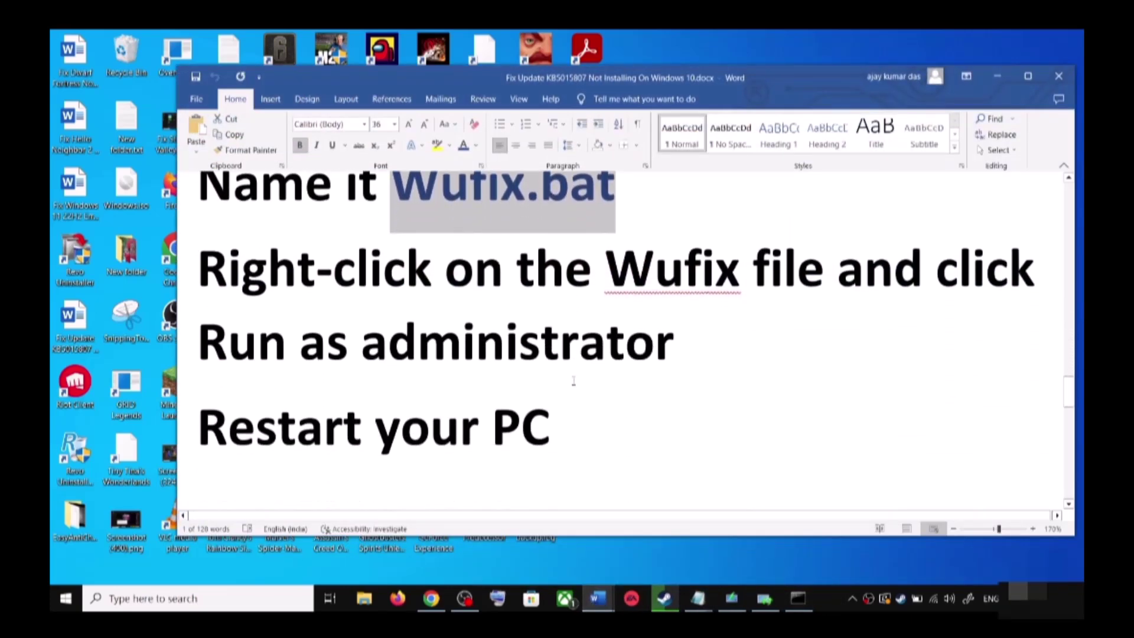
pyautogui.scroll(-2, 574, 381)
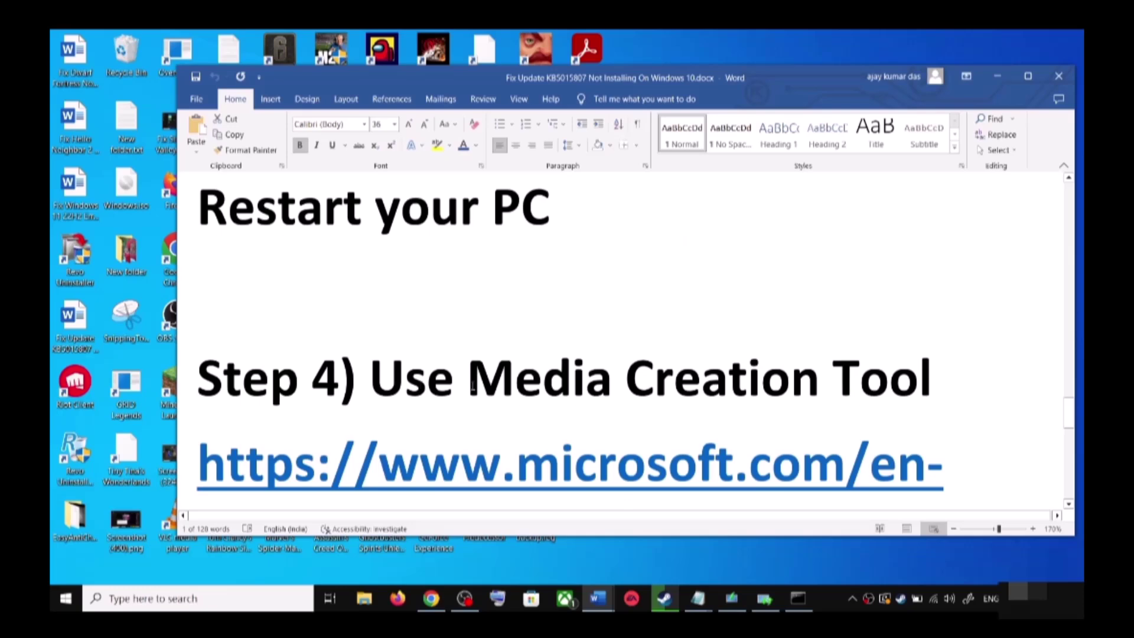
pyautogui.moveTo(473, 386); pyautogui.dragTo(902, 386)
pyautogui.scroll(-3, 561, 406)
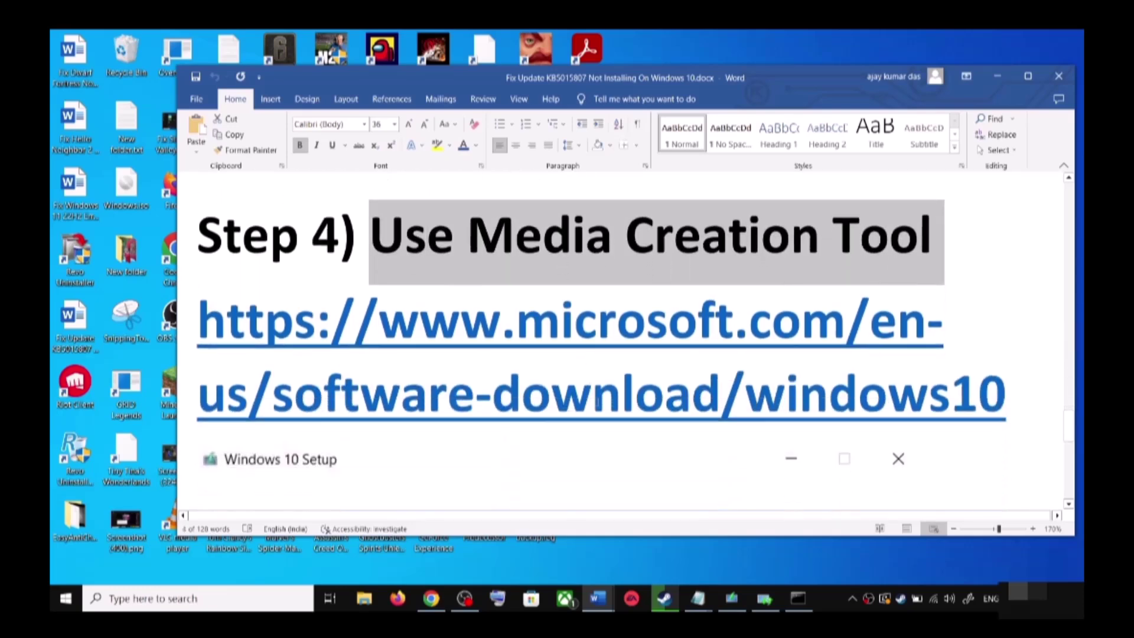
pyautogui.click(432, 598)
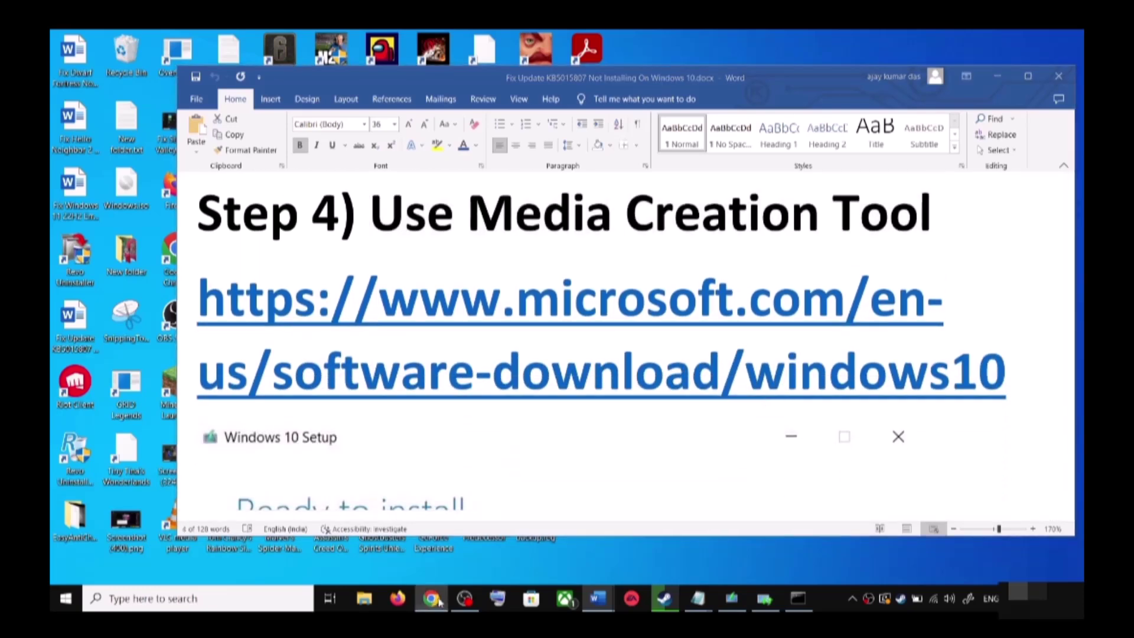
pyautogui.scroll(-1, 249, 353)
pyautogui.scroll(-3, 249, 353)
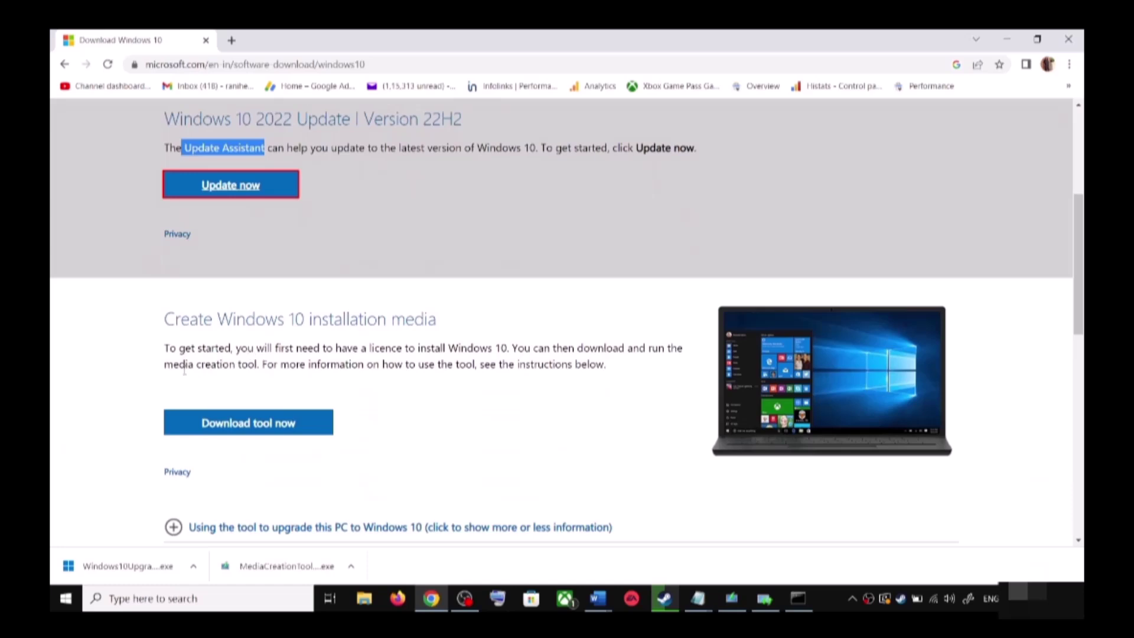
# - Accept the Windows 10 Setup license terms so the upgrade download begins at 0%
pyautogui.moveTo(173, 365); pyautogui.dragTo(264, 365)
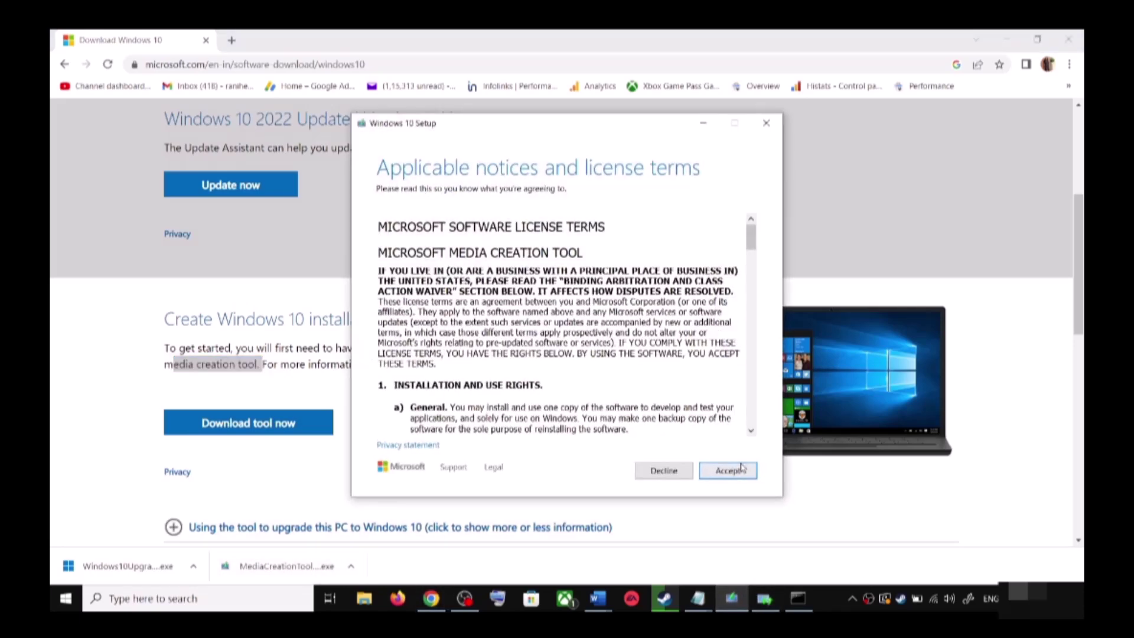
pyautogui.click(741, 469)
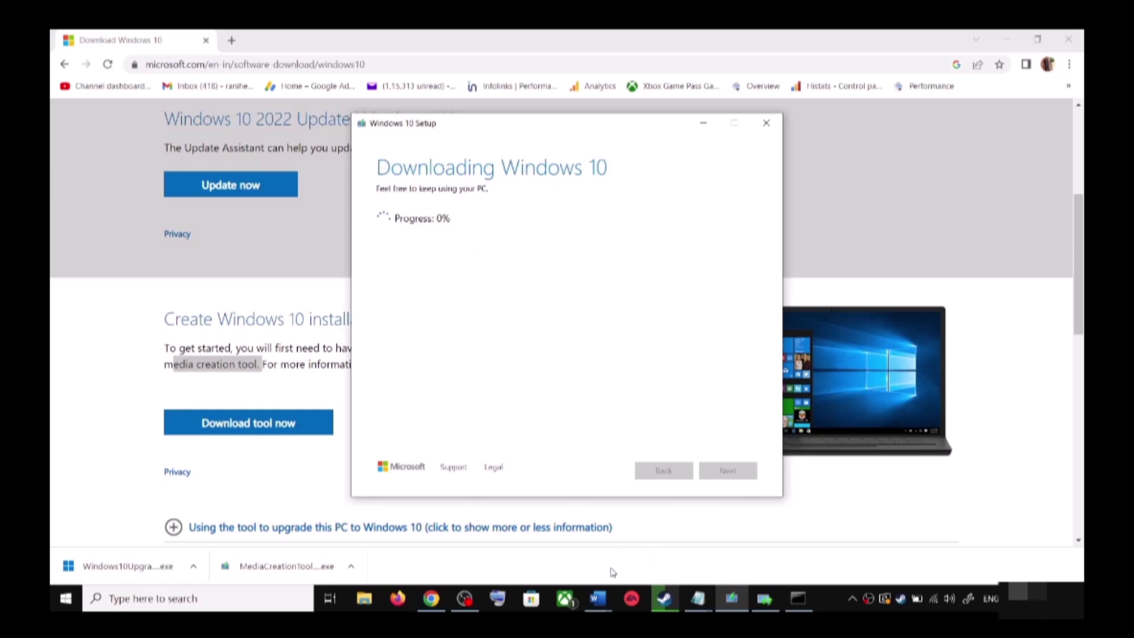
pyautogui.moveTo(601, 601)
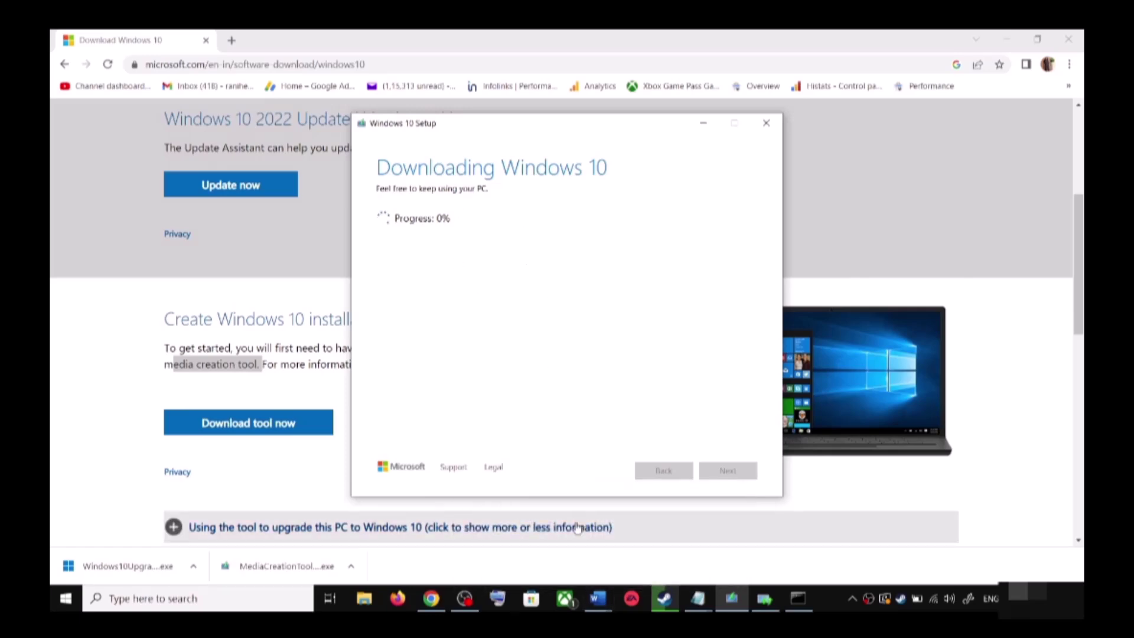
# - Maximize the Word guide and scroll to the Ready to install screenshot keeping personal files and apps
pyautogui.click(720, 532)
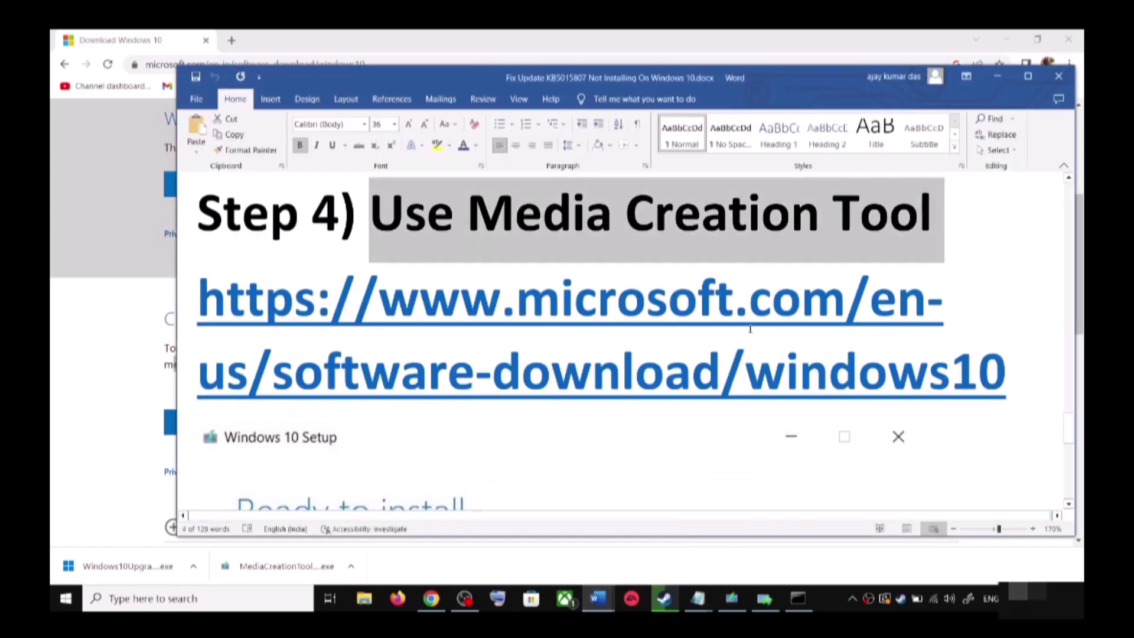
pyautogui.scroll(-3, 756, 366)
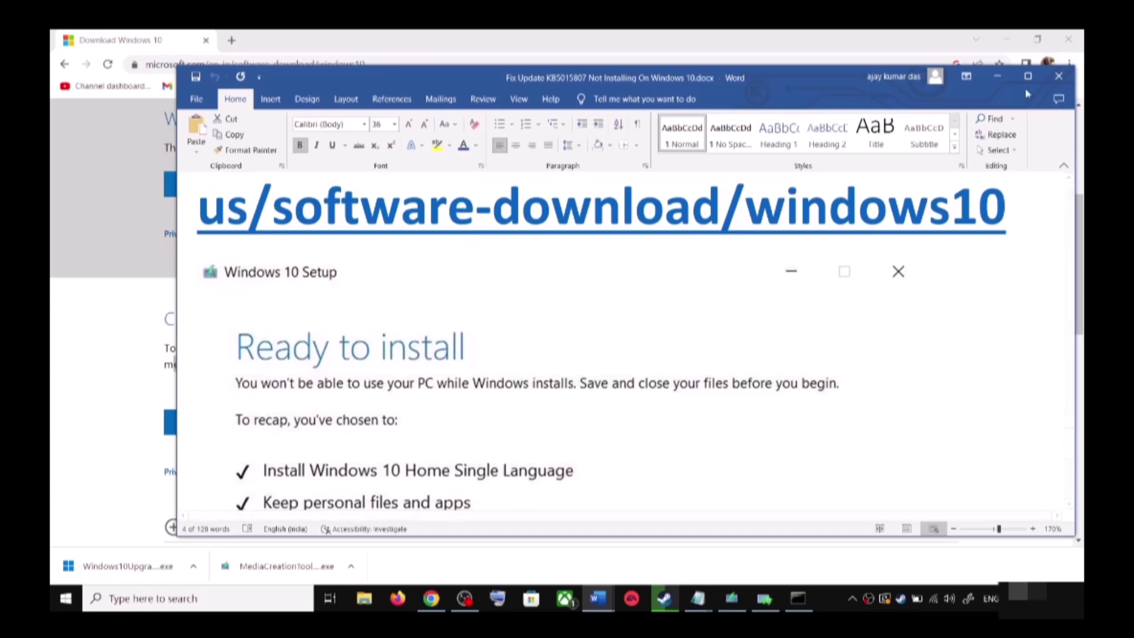
pyautogui.click(1028, 75)
pyautogui.scroll(-3, 281, 334)
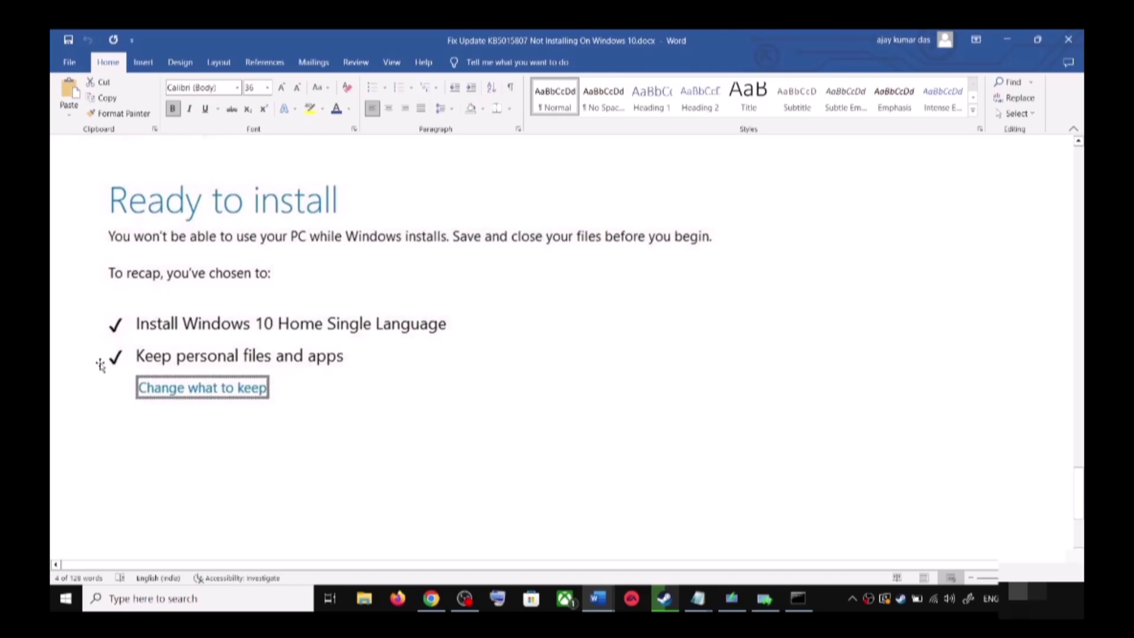
pyautogui.scroll(-3, 414, 357)
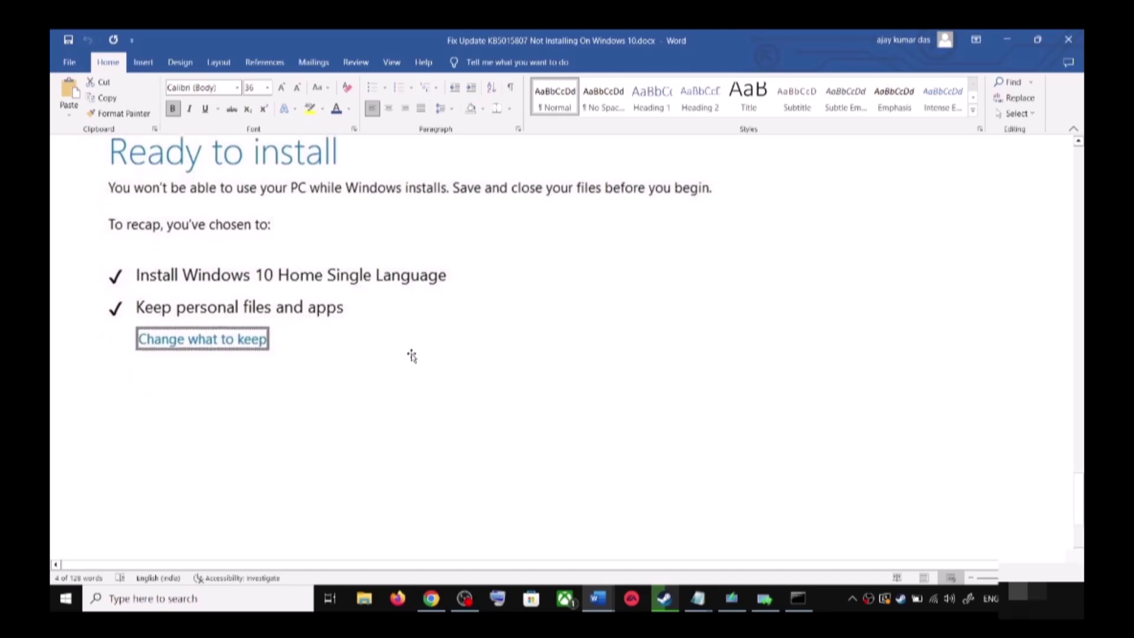
pyautogui.scroll(4, 577, 405)
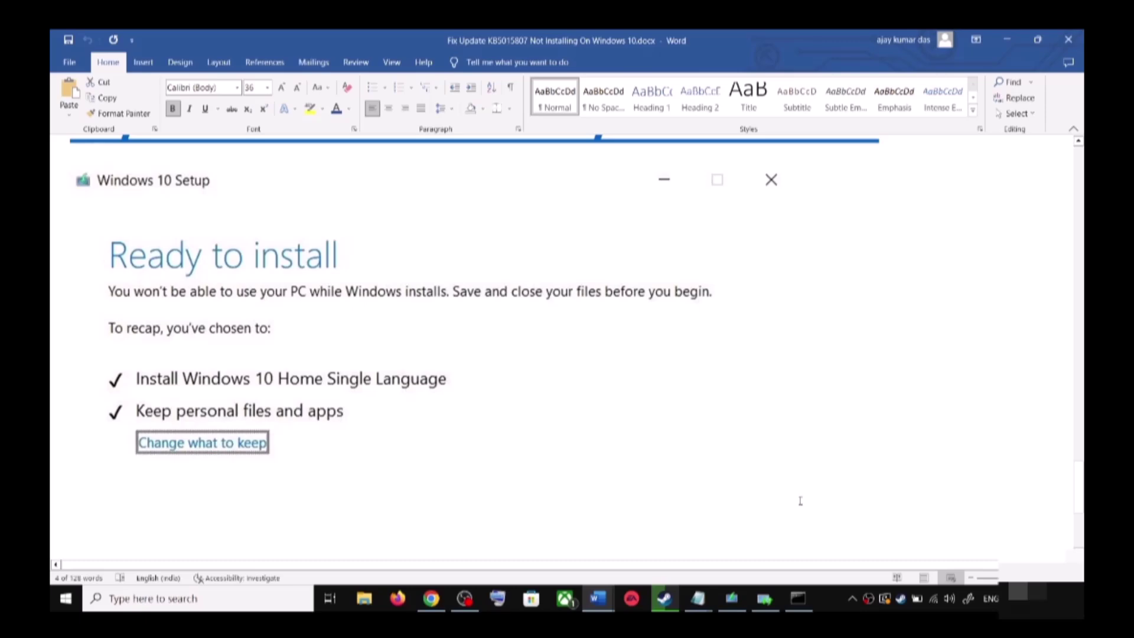
pyautogui.click(839, 600)
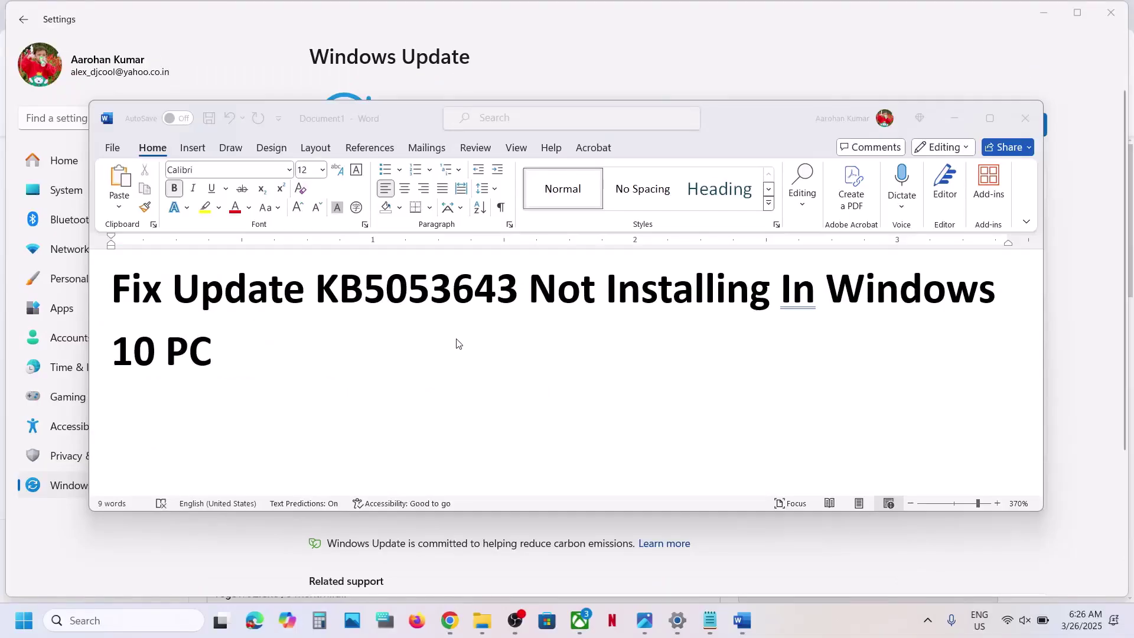
pyautogui.doubleClick(387, 297)
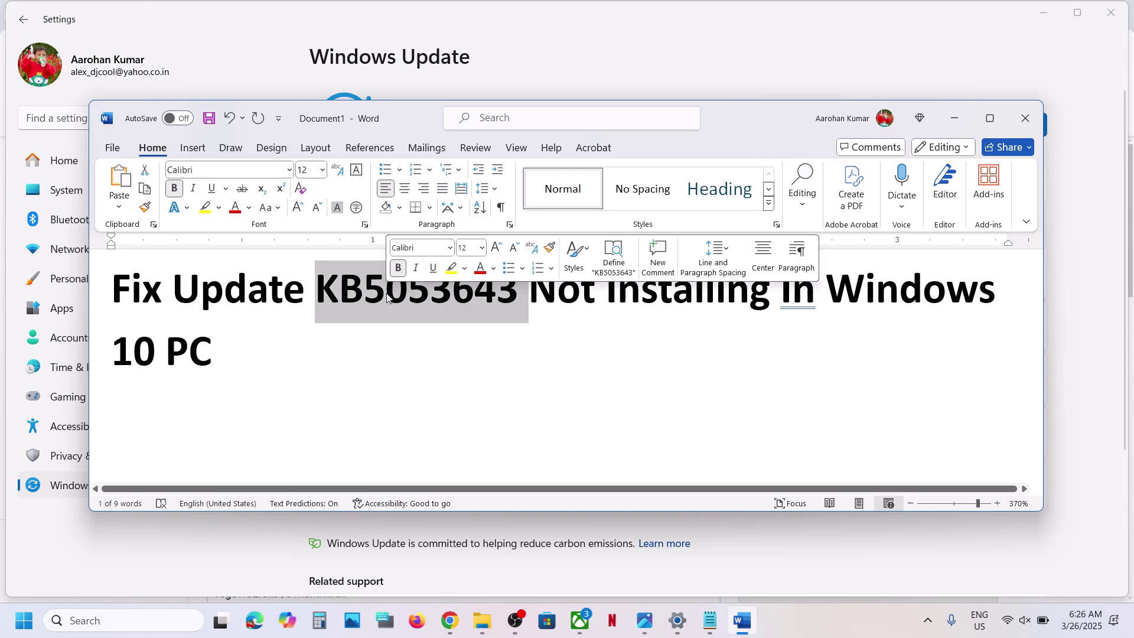
pyautogui.click(287, 356)
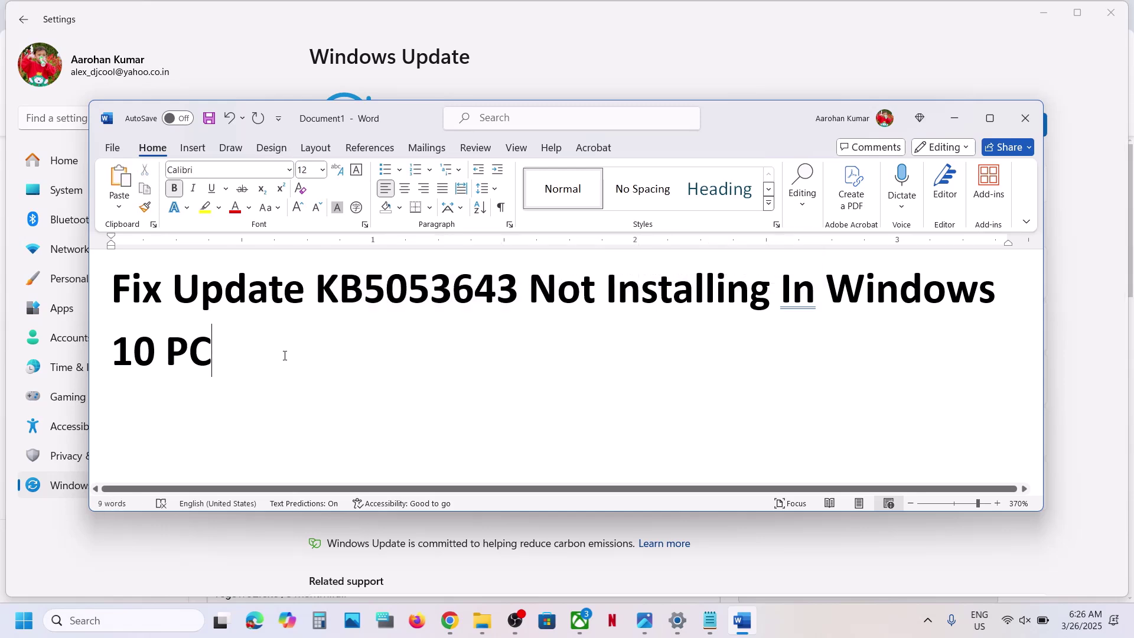